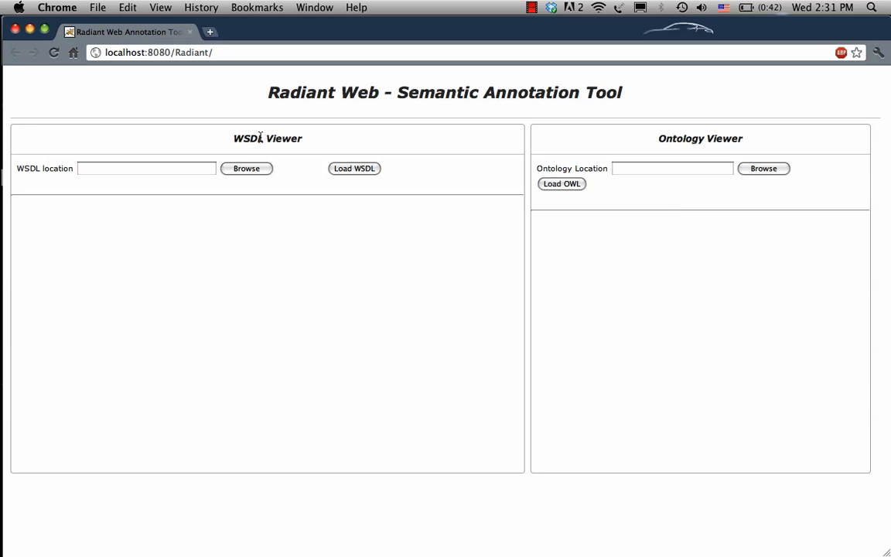
pyautogui.click(199, 168)
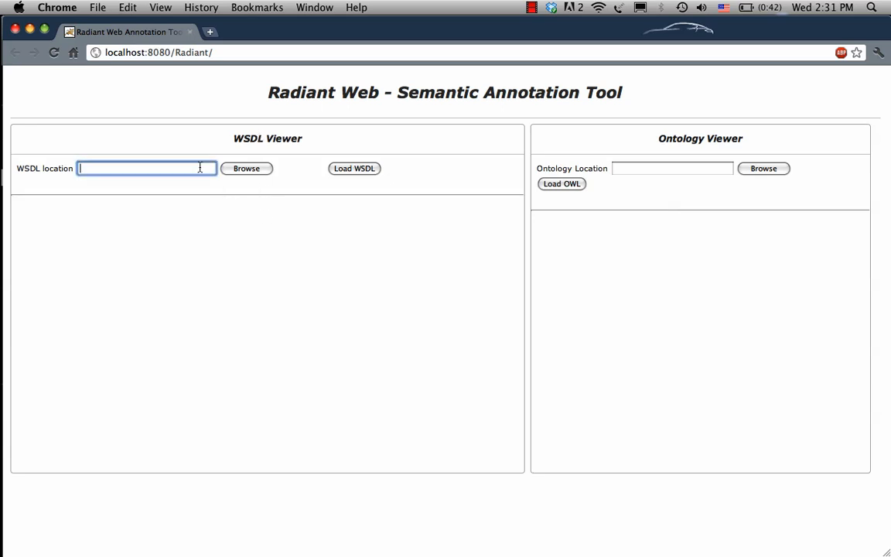
pyautogui.write('ht')
pyautogui.press('BackSpace')
pyautogui.press('BackSpace')
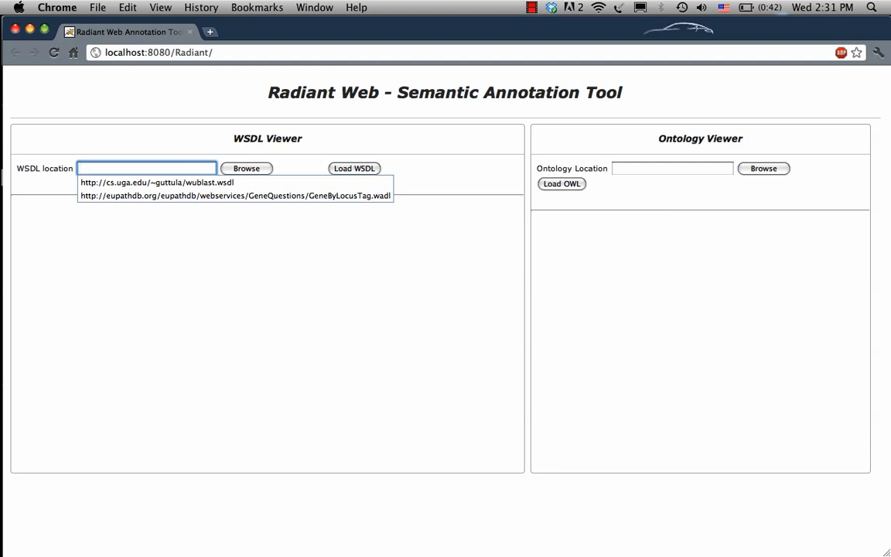
# Load the ontology webService_withdescriptions.owl from its saved cs.uga.edu address into the Ontology Viewer.
pyautogui.click(663, 171)
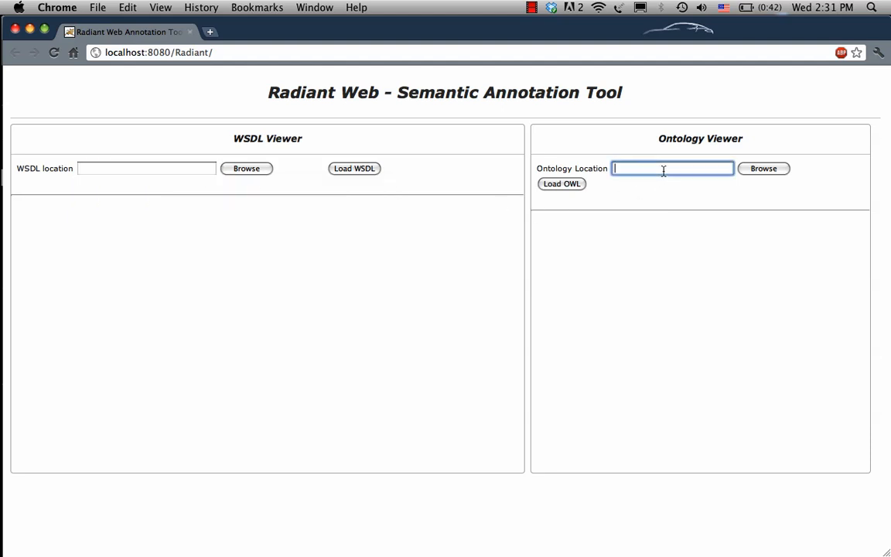
pyautogui.write('htt')
pyautogui.press('Down')
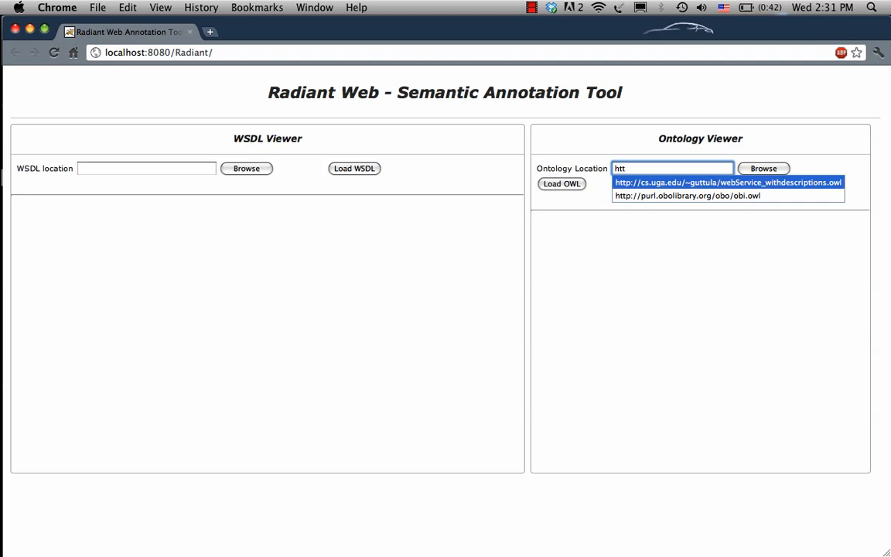
pyautogui.press('Return')
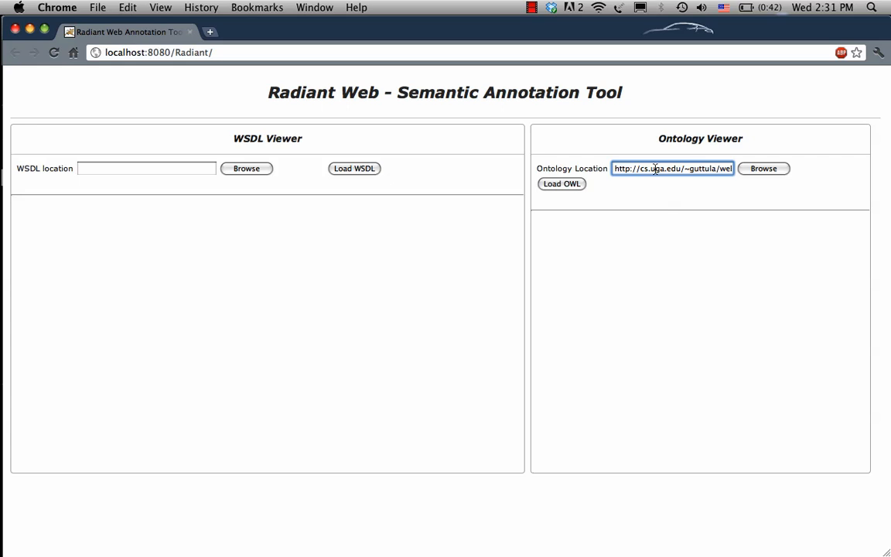
pyautogui.click(563, 187)
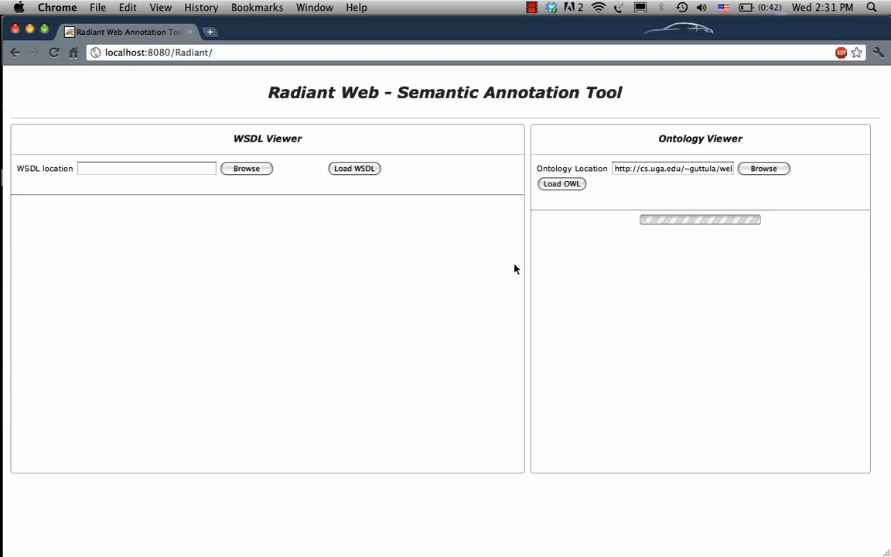
# Load the service description wublast.wsdl from its saved cs.uga.edu address into the WSDL Viewer.
pyautogui.click(195, 168)
pyautogui.write('htt')
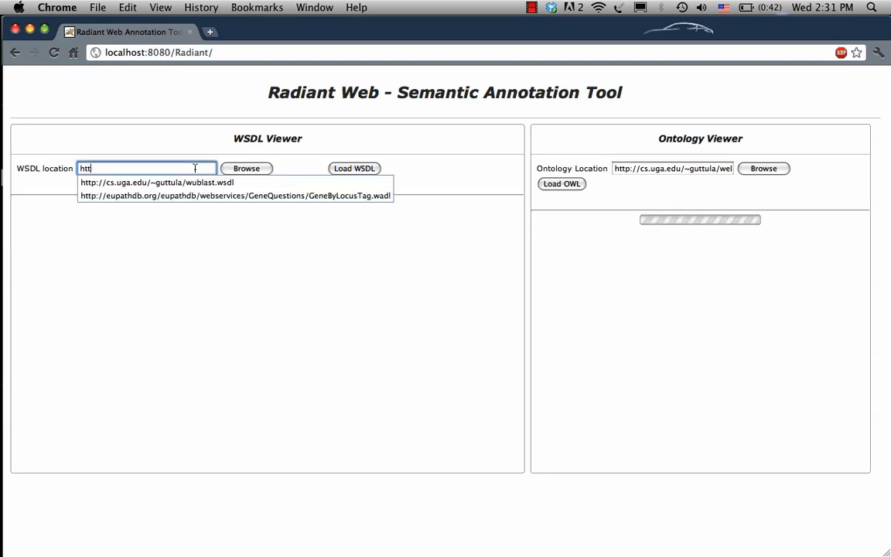
pyautogui.press('Down')
pyautogui.press('Return')
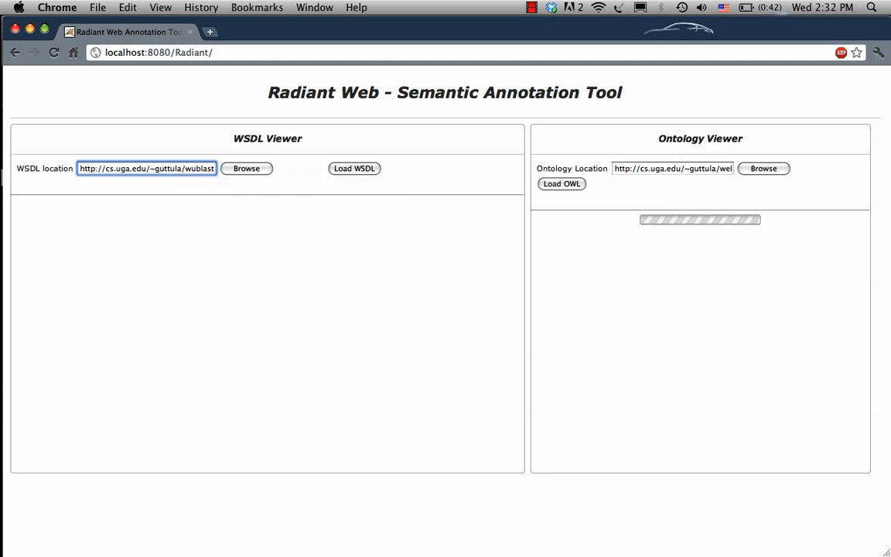
pyautogui.click(358, 170)
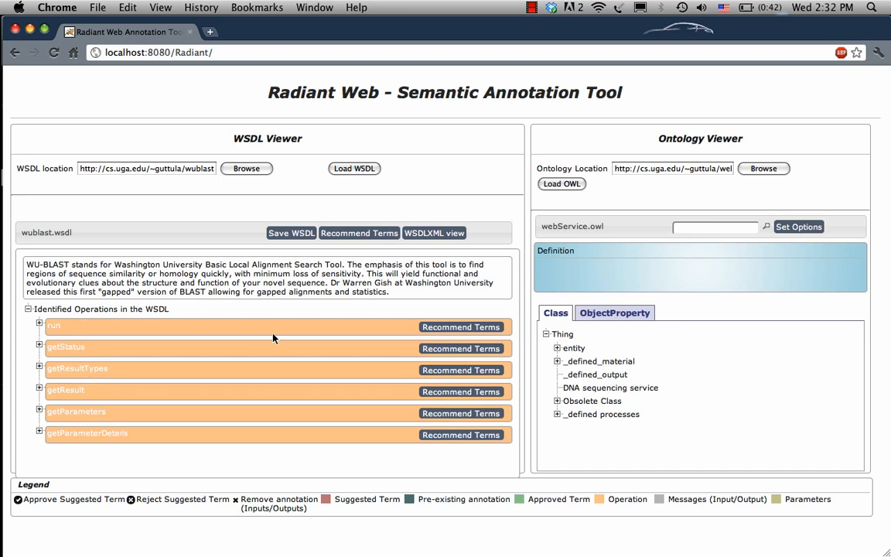
# Examine the XML source of wublast.wsdl, including its input parameter elements, and return to the tree of operations.
pyautogui.click(427, 234)
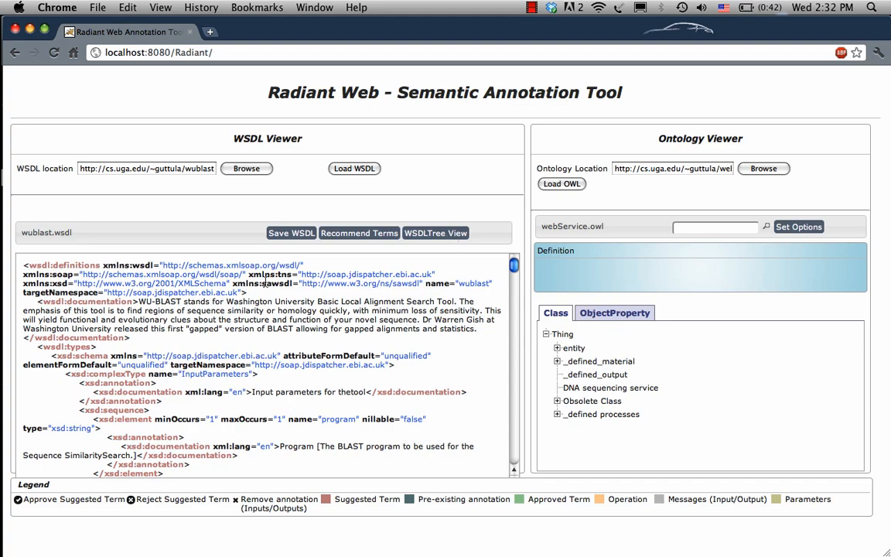
pyautogui.scroll(-5, 265, 283)
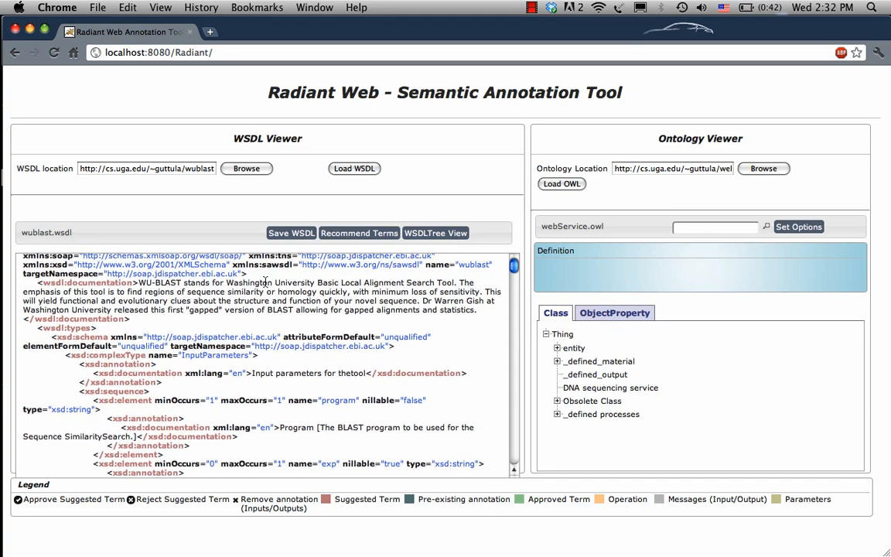
pyautogui.scroll(-10, 265, 284)
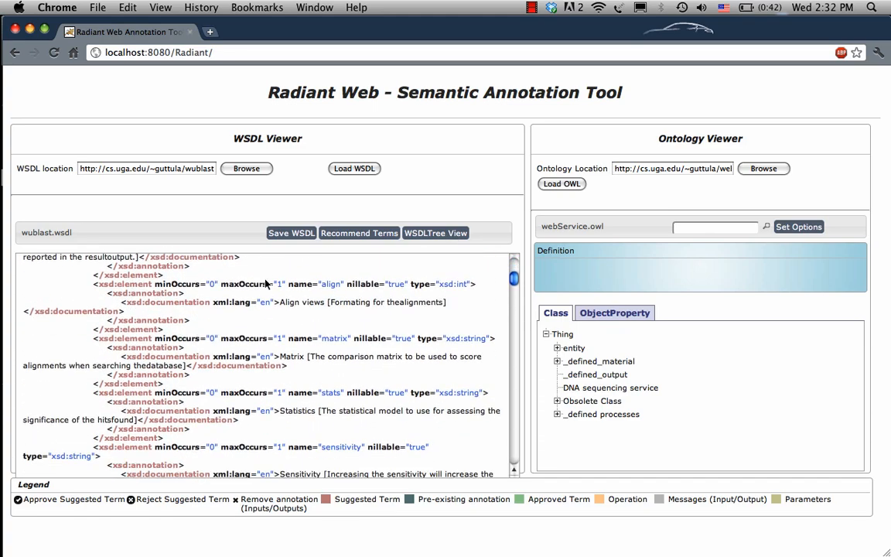
pyautogui.scroll(-15, 266, 283)
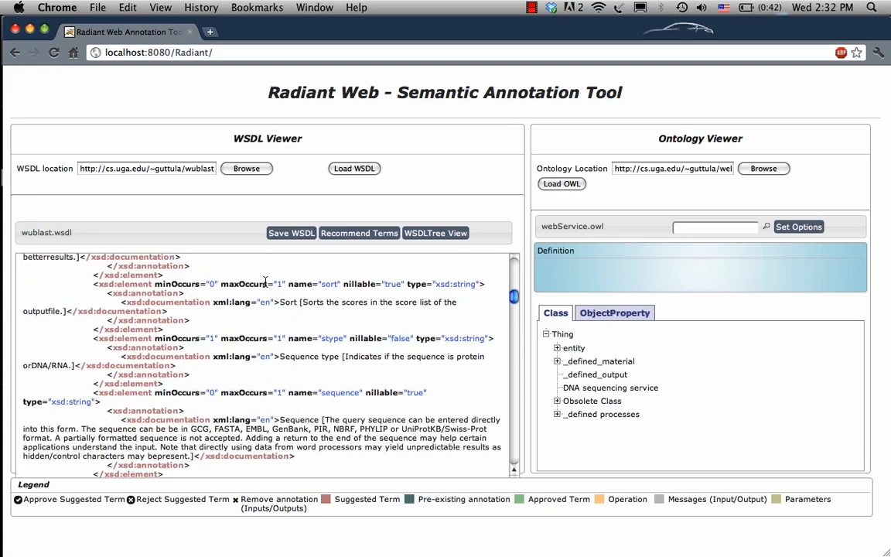
pyautogui.scroll(9, 265, 283)
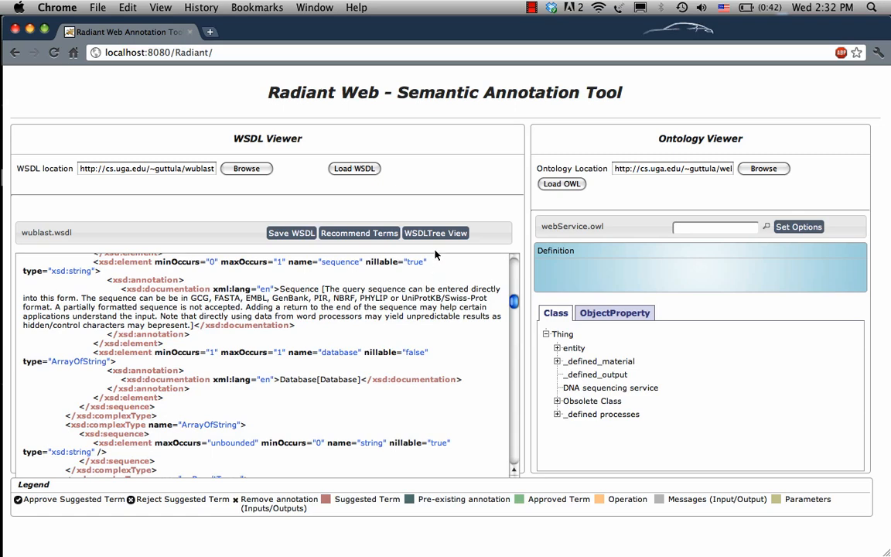
pyautogui.click(439, 234)
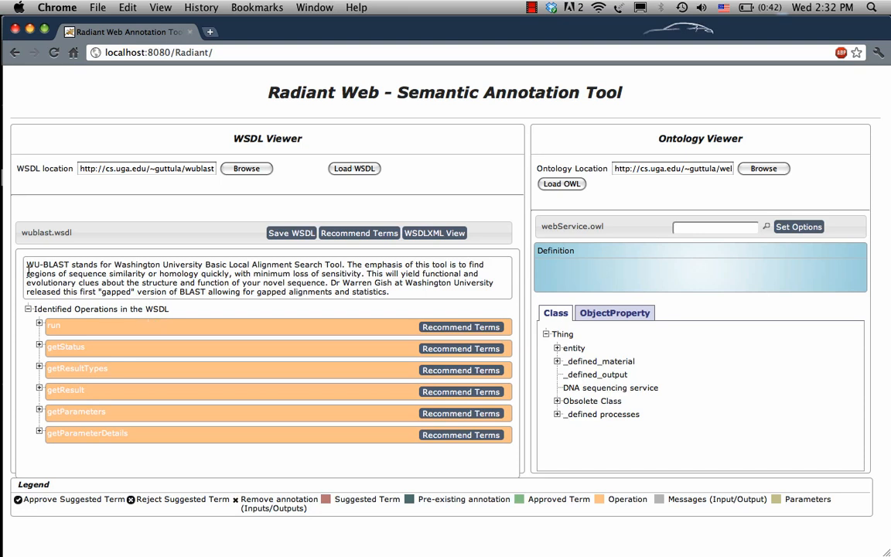
# Read the WU-BLAST service description, and expand the run operation and its runRequest inputs to list the parameters.
pyautogui.moveTo(28, 264); pyautogui.dragTo(367, 293)
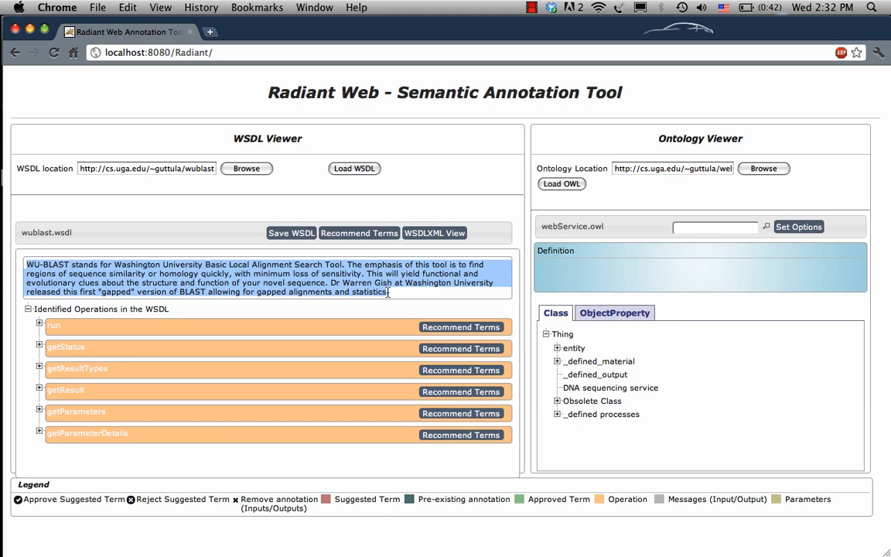
pyautogui.click(331, 284)
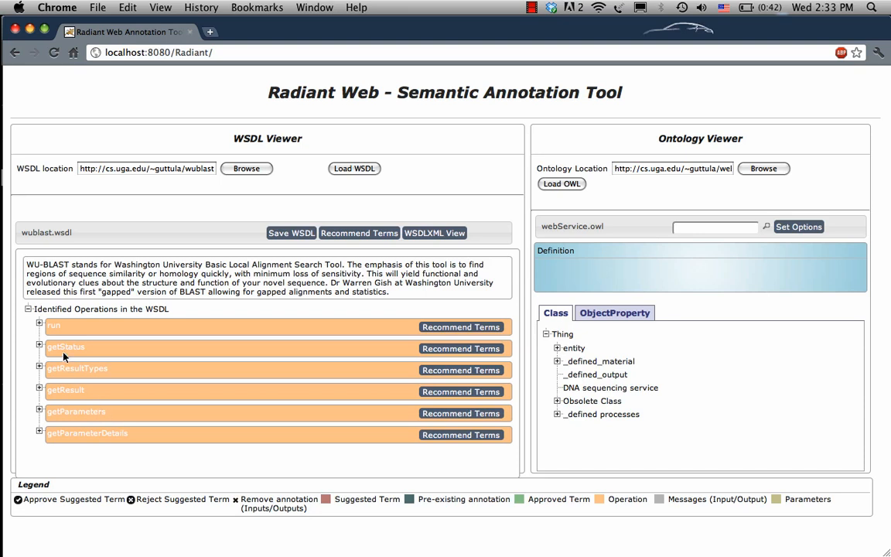
pyautogui.click(39, 325)
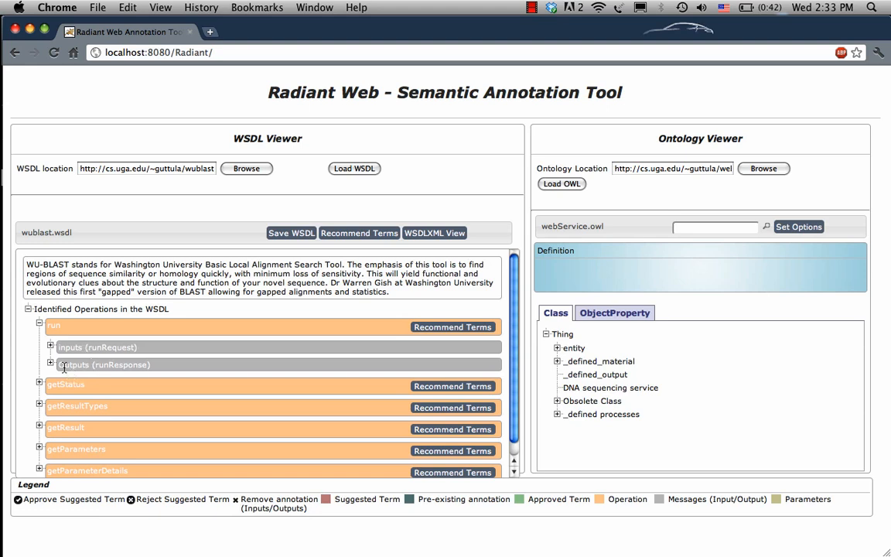
pyautogui.click(51, 347)
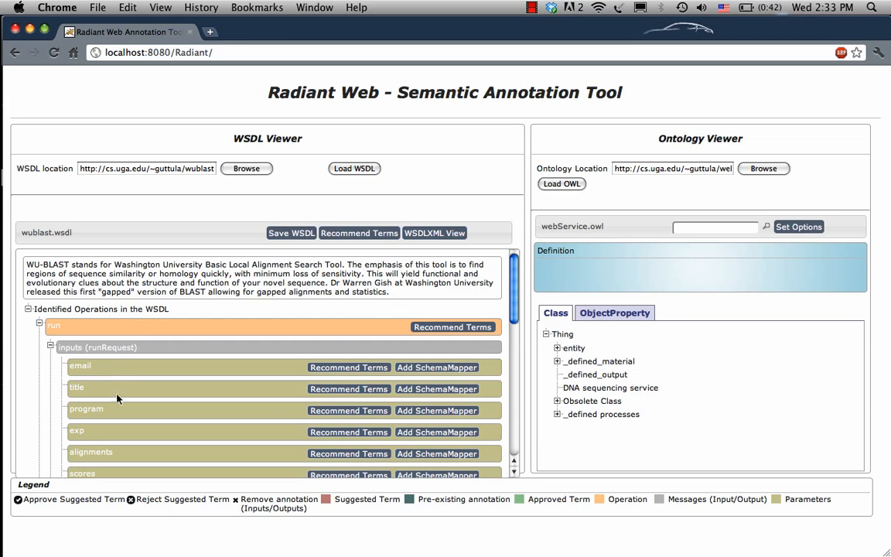
pyautogui.scroll(-10, 120, 420)
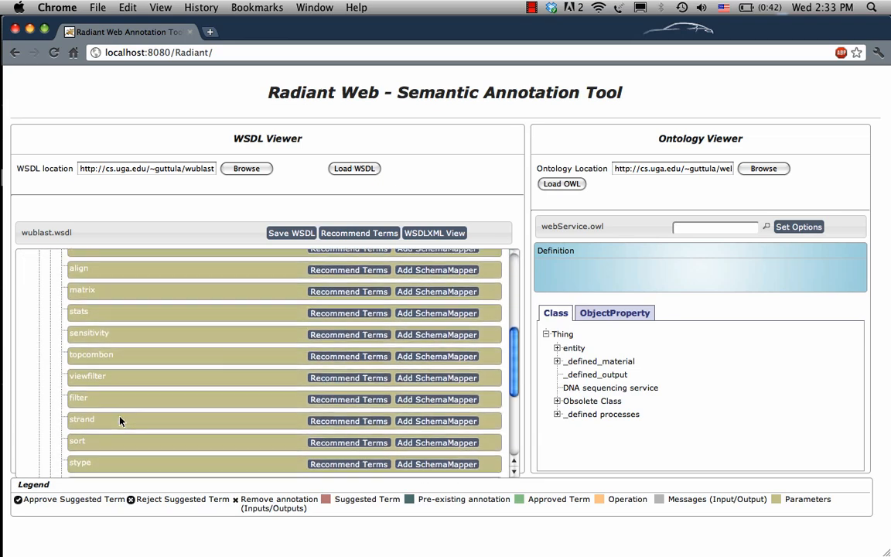
pyautogui.scroll(12, 120, 420)
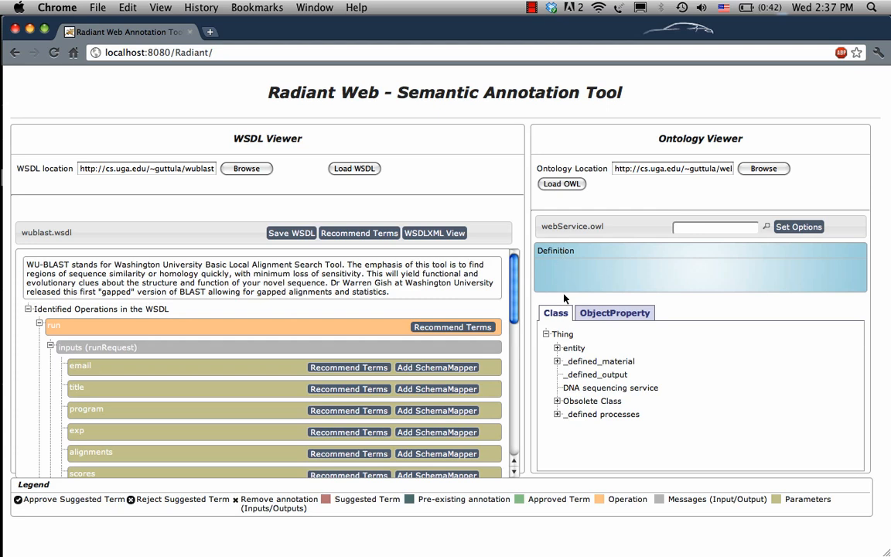
# Show and read the definition of the DNA sequencing service class in the ontology.
pyautogui.click(599, 389)
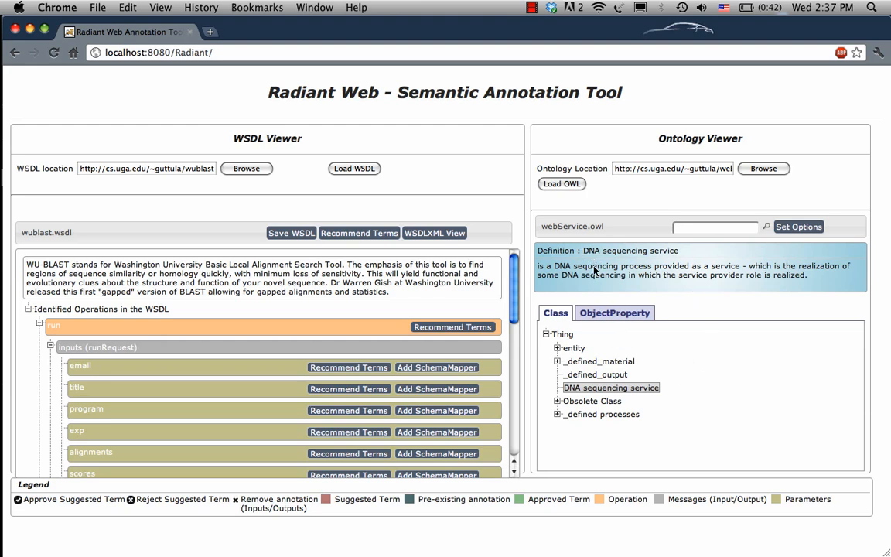
pyautogui.moveTo(538, 266); pyautogui.dragTo(664, 268)
pyautogui.click(665, 272)
# Search the ontology for "sequence" and go to the sequence data class from the results.
pyautogui.click(699, 229)
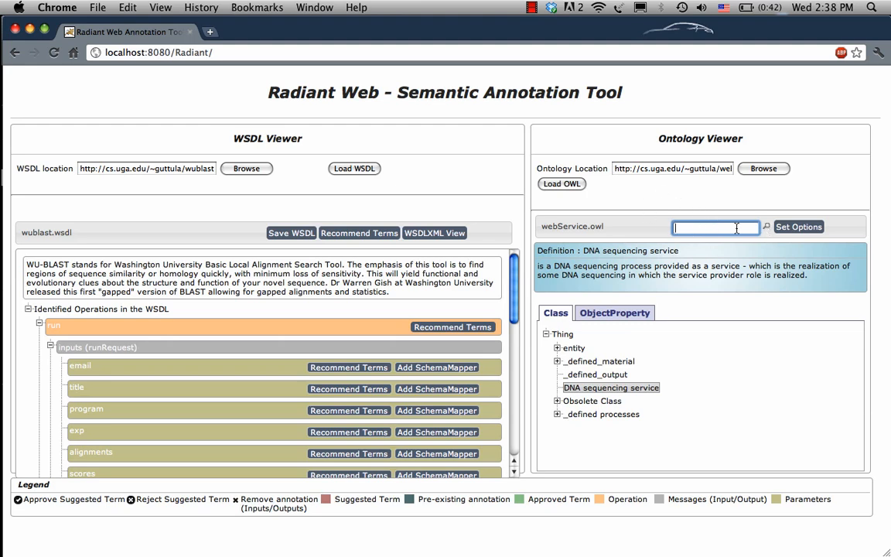
pyautogui.write('sequence')
pyautogui.click(766, 228)
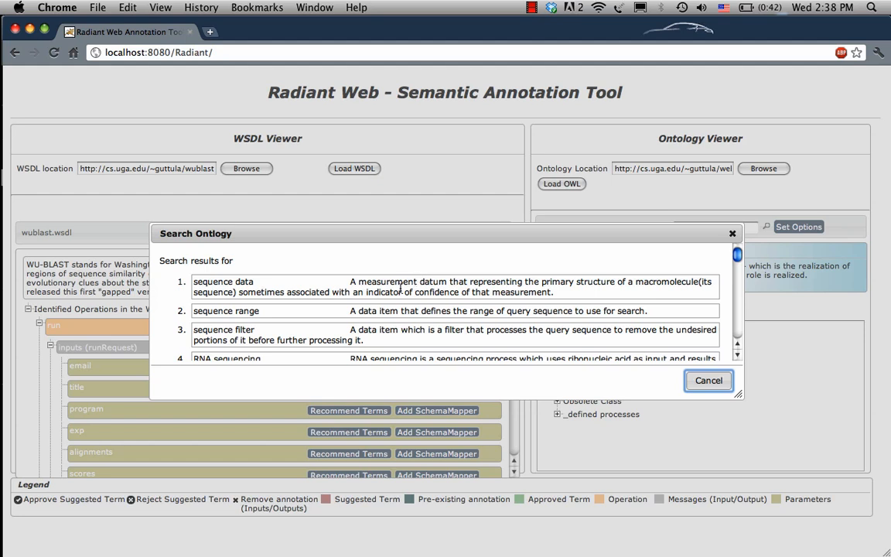
pyautogui.click(223, 283)
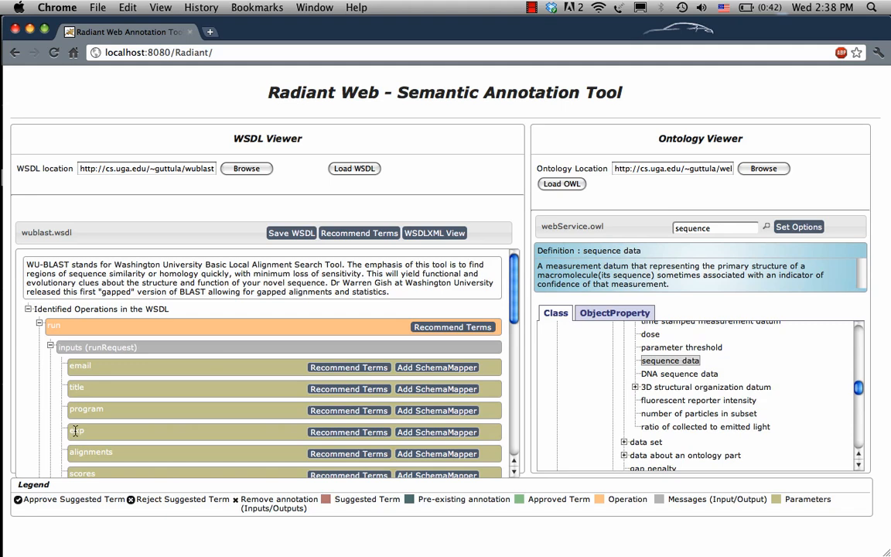
# Browse the ontology's class hierarchy under continuant, expanding spatial_region and independent_continuant.
pyautogui.moveTo(75, 430)
pyautogui.scroll(10, 572, 387)
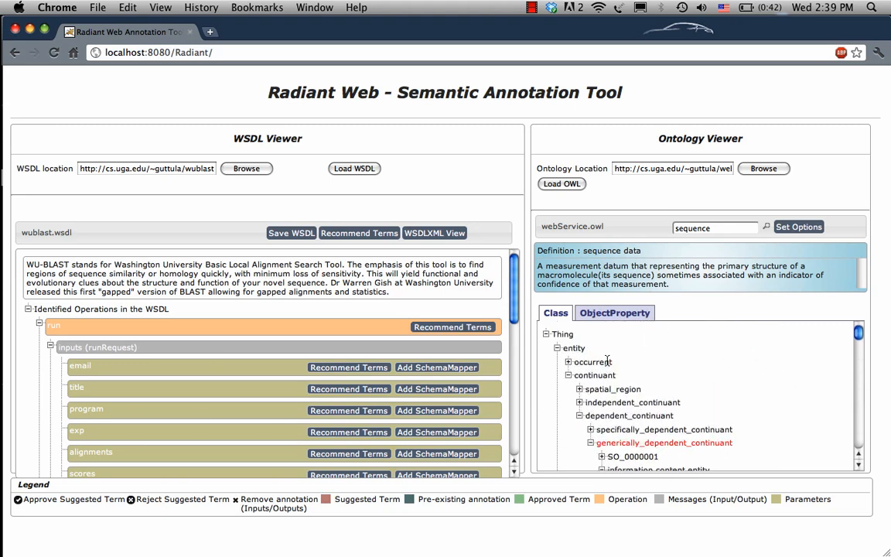
pyautogui.click(567, 375)
pyautogui.click(568, 375)
pyautogui.click(579, 389)
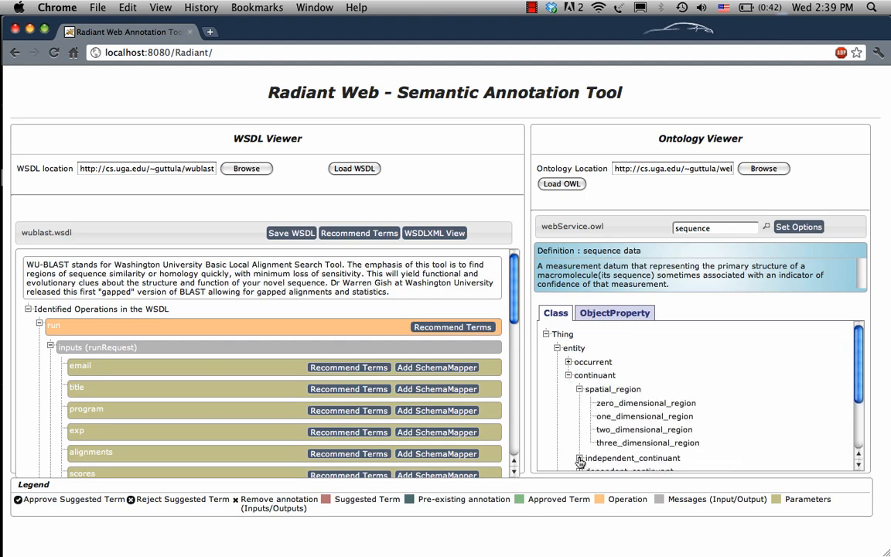
pyautogui.click(579, 459)
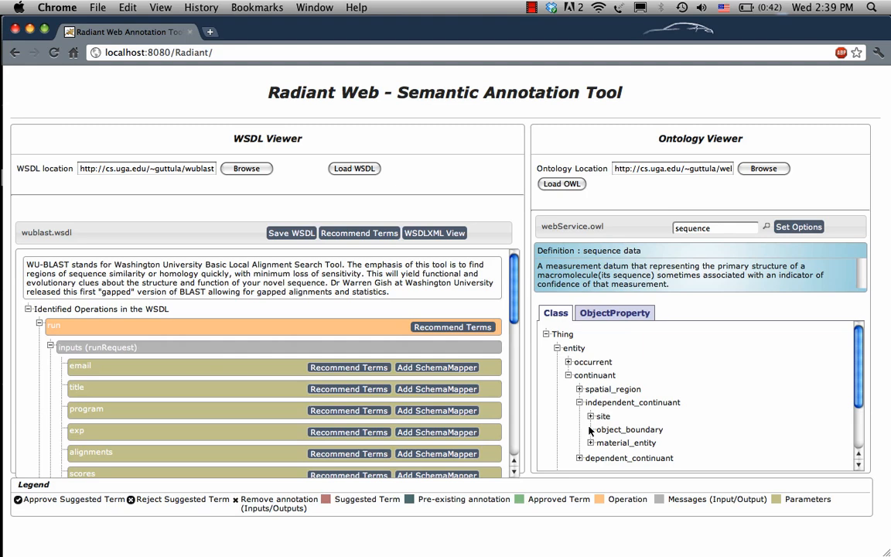
# Search the ontology for "expectation value" and annotate the run operation's exp input with that class.
pyautogui.click(722, 227)
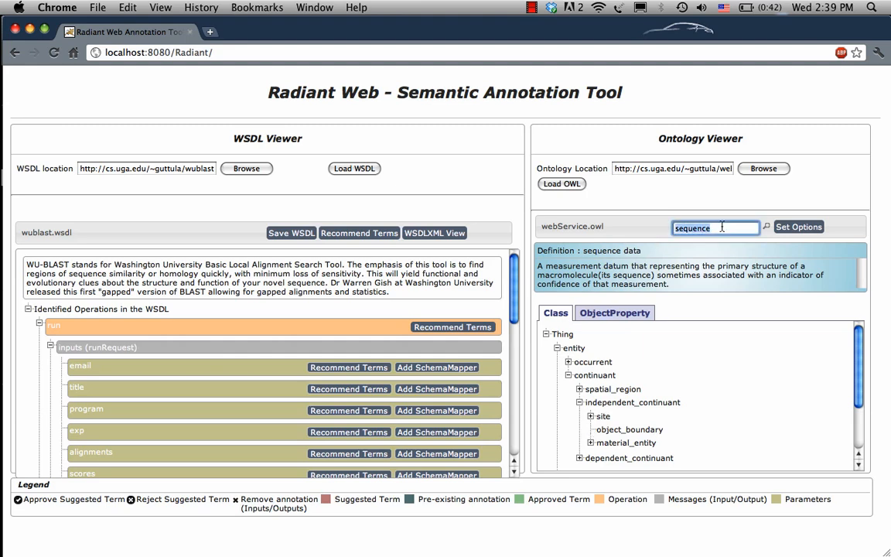
pyautogui.press('BackSpace')
pyautogui.write('expectation value')
pyautogui.click(768, 227)
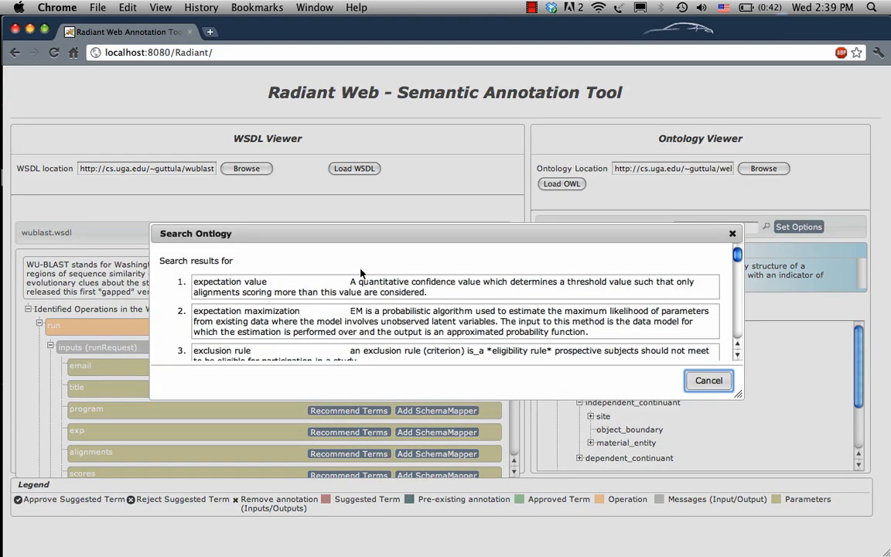
pyautogui.click(244, 285)
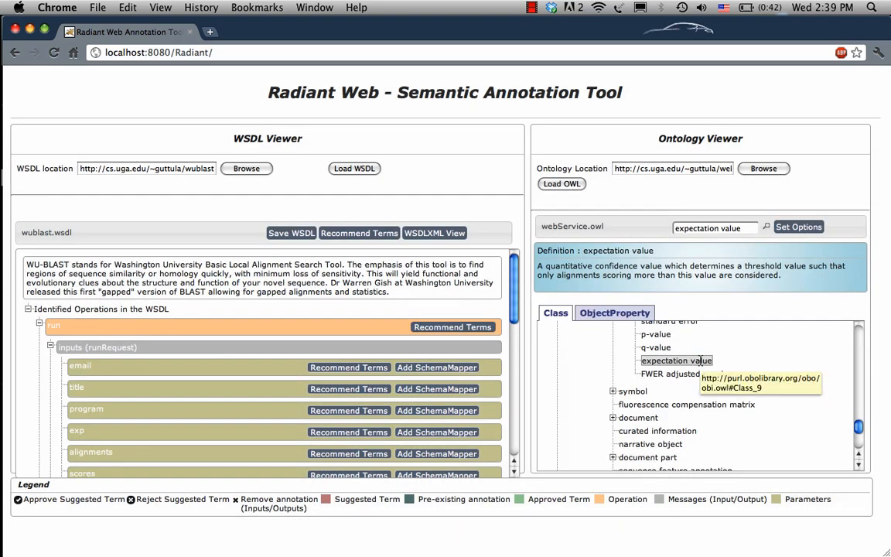
pyautogui.moveTo(700, 360)
pyautogui.mouseDown()
pyautogui.moveTo(531, 354)
pyautogui.moveTo(572, 356)
pyautogui.moveTo(484, 363)
pyautogui.moveTo(261, 429)
pyautogui.moveTo(182, 432)
pyautogui.mouseUp()
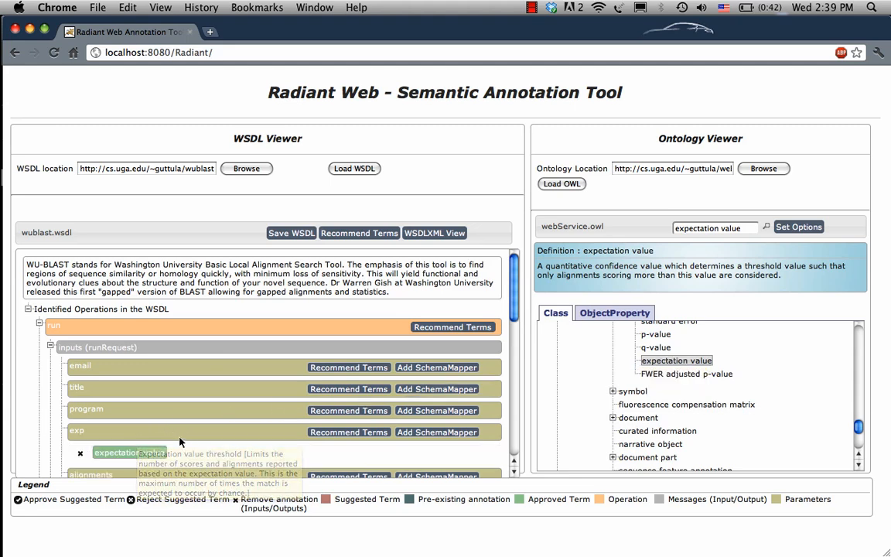
# Look over the run operation's input parameters and display the XML source of the annotated wublast.wsdl.
pyautogui.scroll(-5, 120, 433)
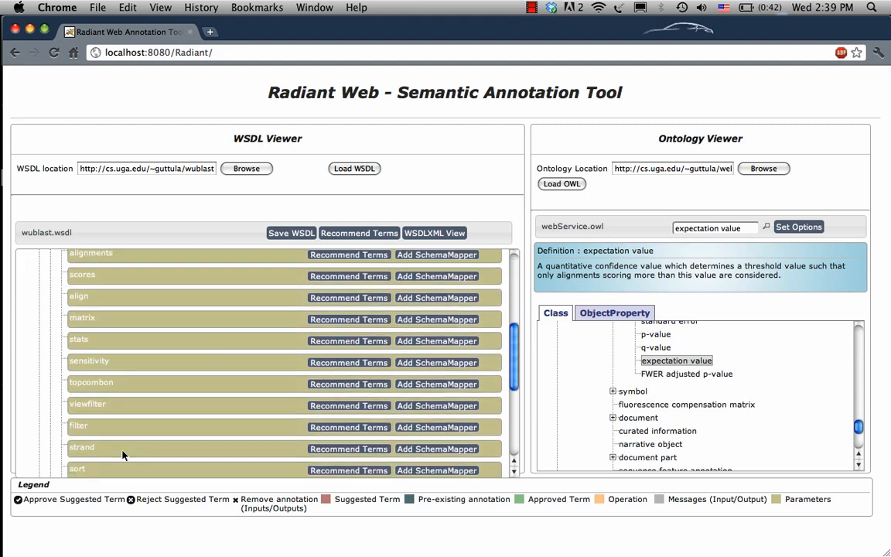
pyautogui.scroll(5, 111, 411)
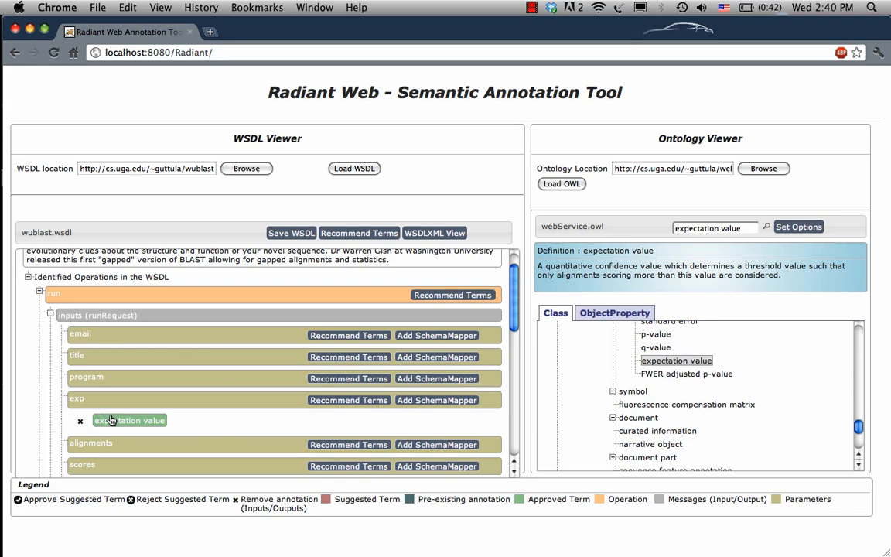
pyautogui.click(424, 235)
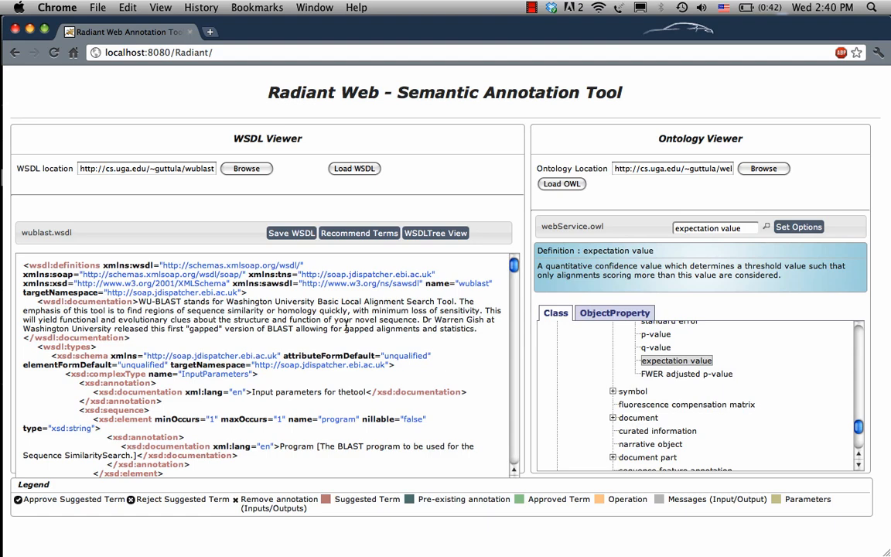
# Find "exp" in the WSDL's XML source and examine the sawsdl:modelReference attribute on the exp element.
pyautogui.press('super+f')
pyautogui.write('exp')
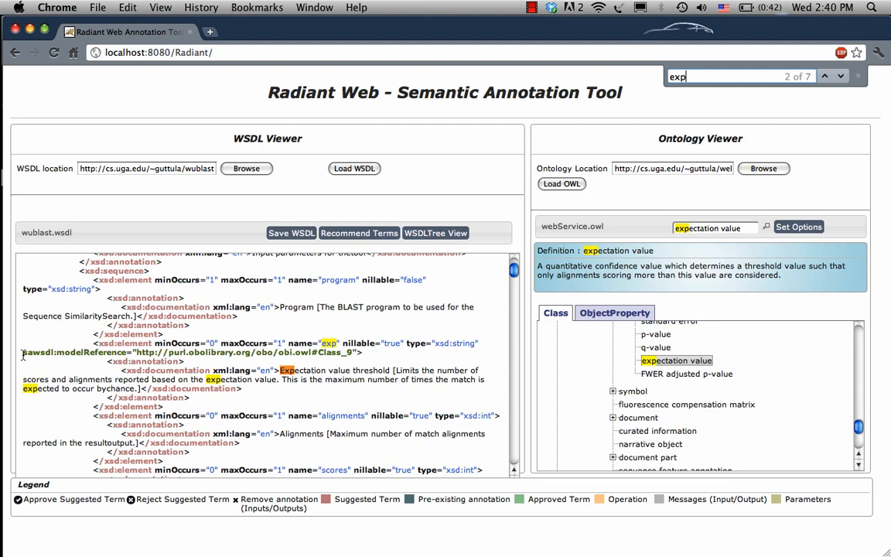
pyautogui.moveTo(23, 353); pyautogui.dragTo(354, 352)
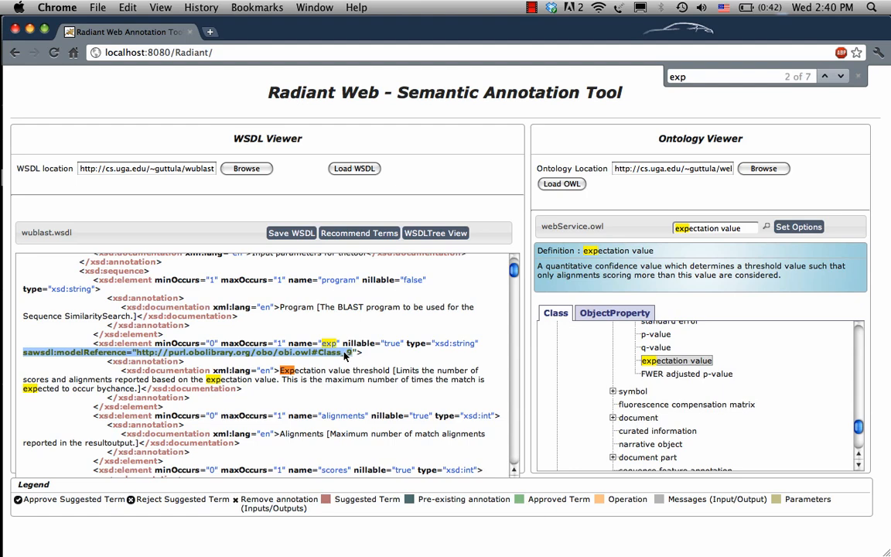
pyautogui.press('super+g')
pyautogui.click(270, 349)
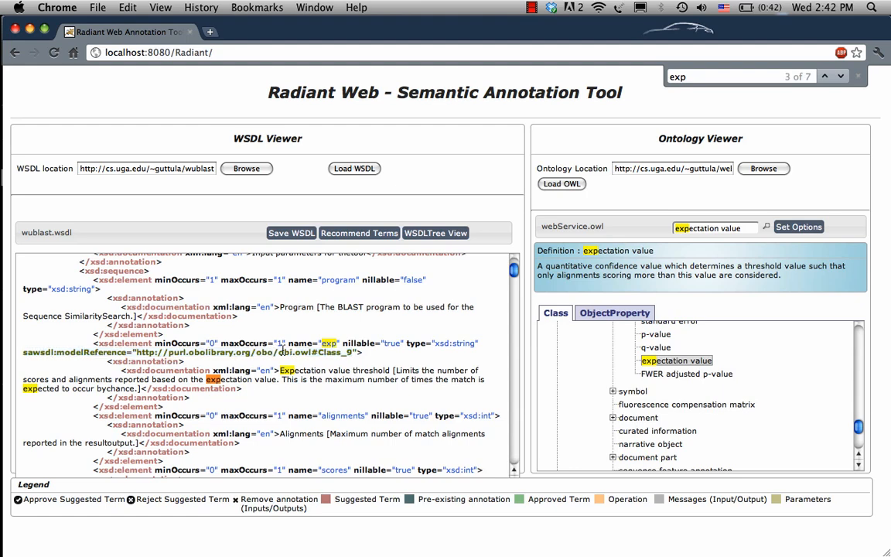
# Return to the WSDL tree and remove the expectation value annotation from the run operation's exp input.
pyautogui.click(436, 232)
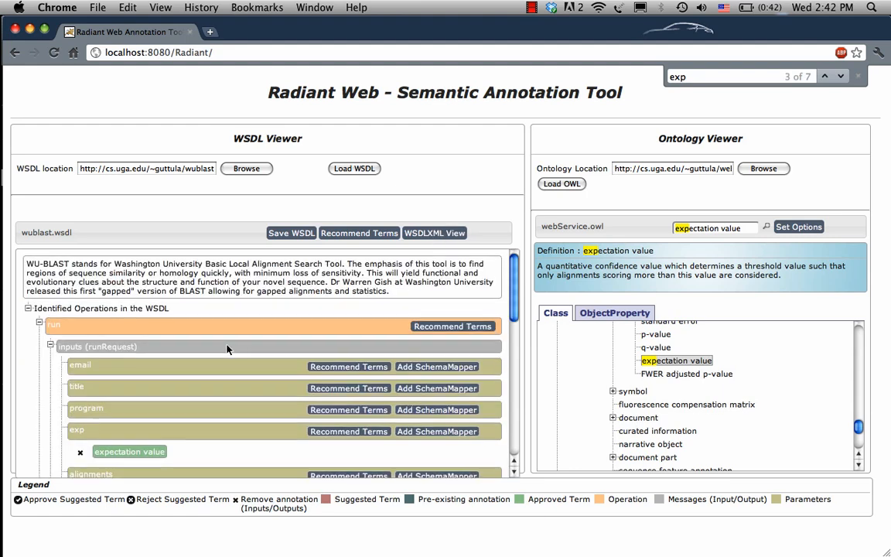
pyautogui.scroll(-2, 227, 349)
pyautogui.scroll(-4, 227, 350)
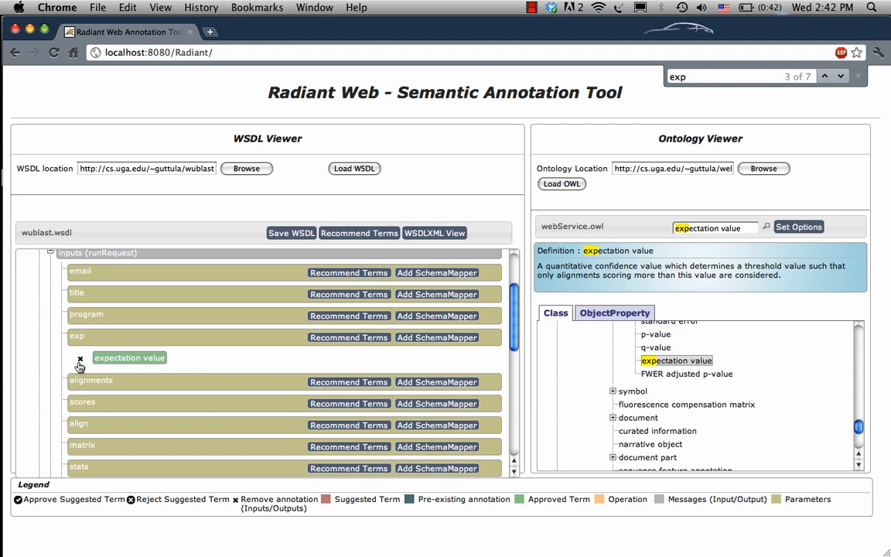
pyautogui.click(80, 360)
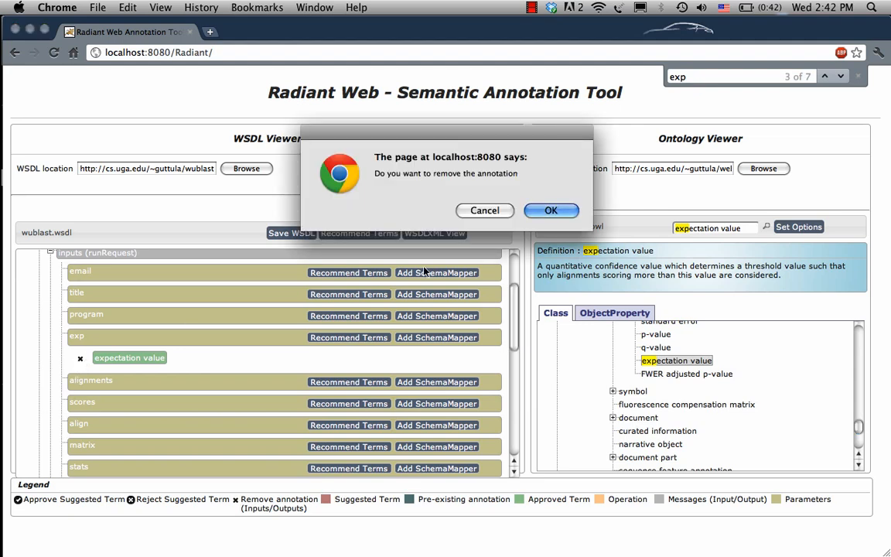
pyautogui.click(549, 211)
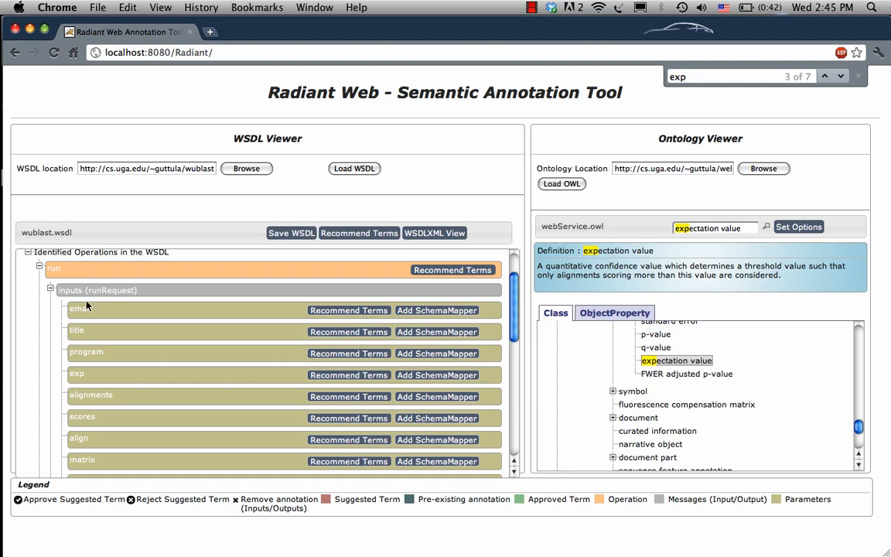
# Get recommended terms for the program input, annotate it with BLAST algorithm, and show that class in the ontology.
pyautogui.click(348, 355)
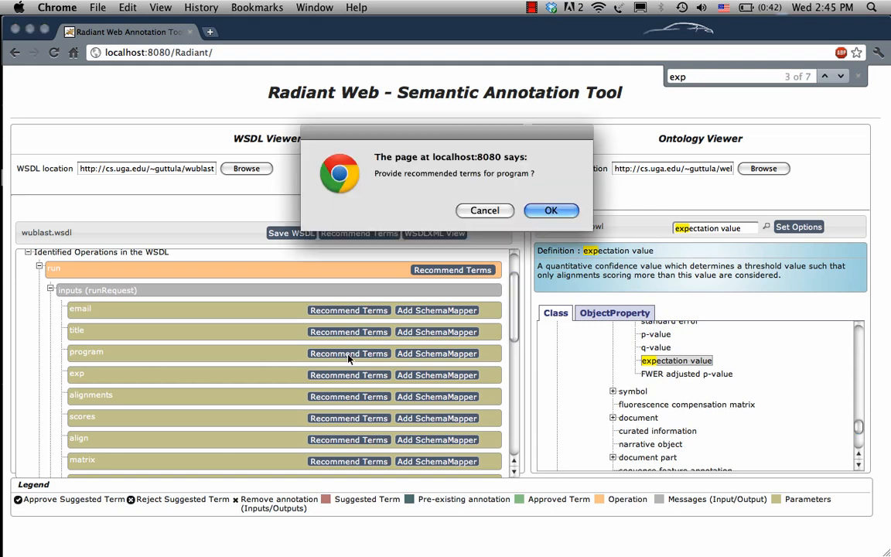
pyautogui.click(548, 211)
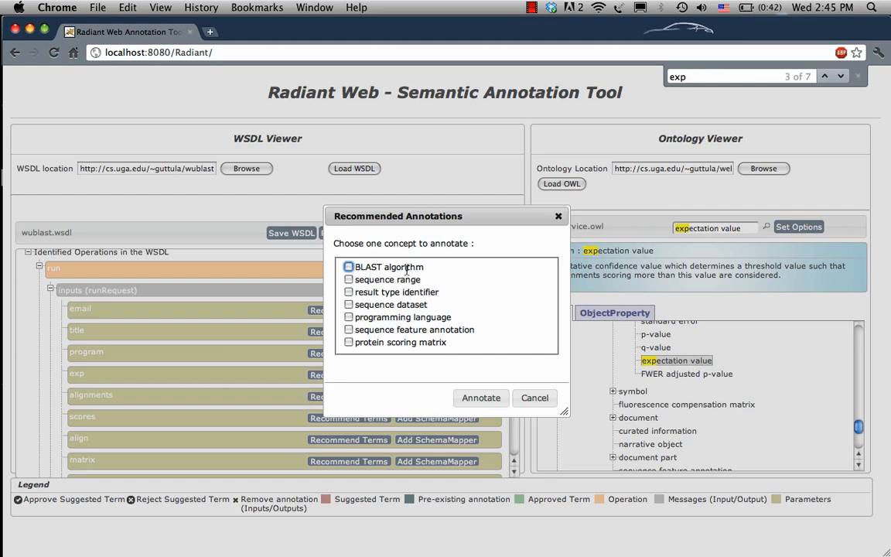
pyautogui.moveTo(359, 267); pyautogui.dragTo(424, 267)
pyautogui.click(359, 268)
pyautogui.click(348, 267)
pyautogui.click(482, 397)
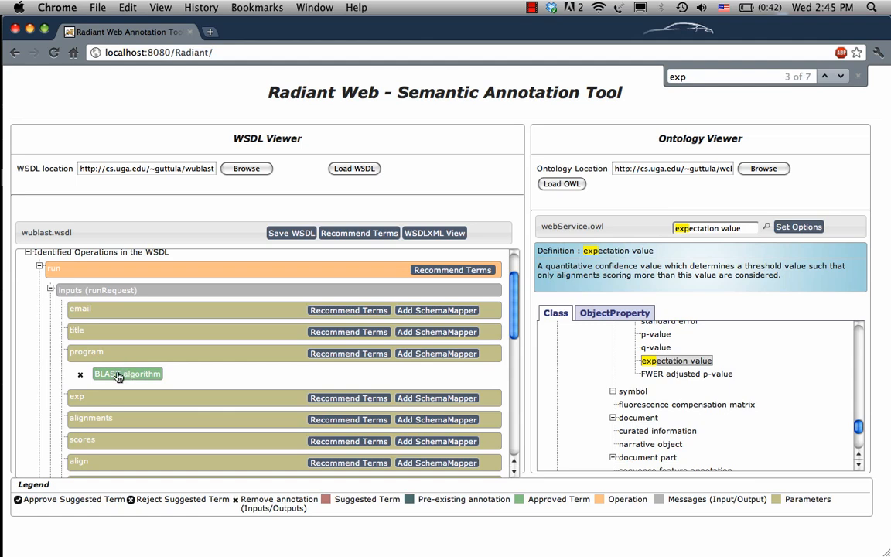
pyautogui.click(119, 376)
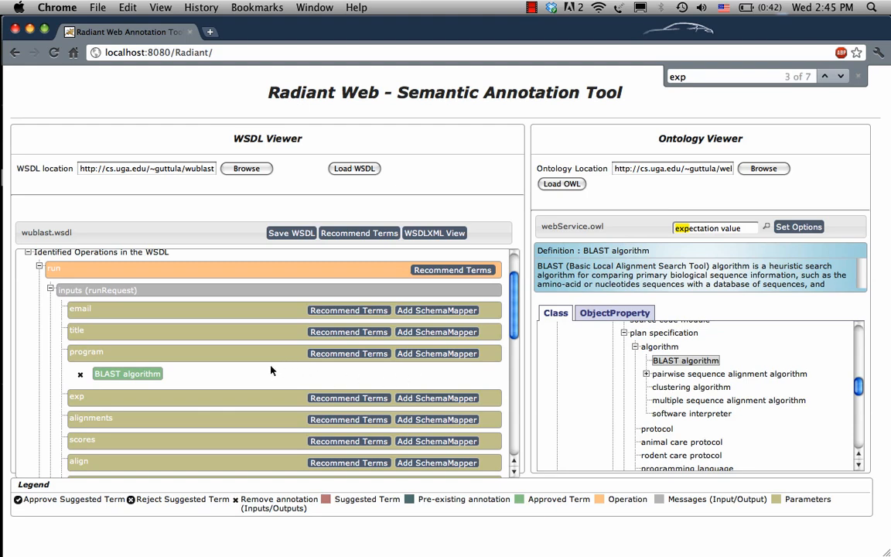
# Request recommended terms for the whole WSDL and approve the suggested email address term for the email input.
pyautogui.click(356, 234)
pyautogui.click(568, 209)
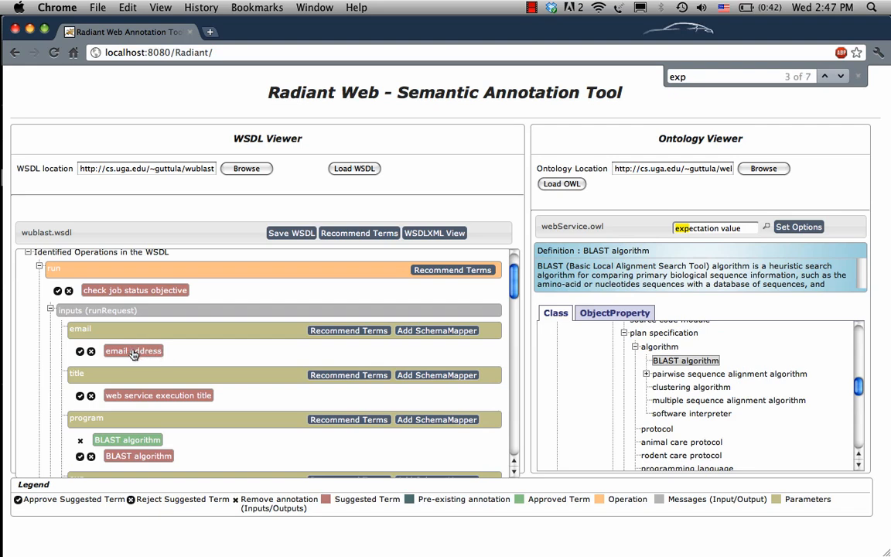
pyautogui.click(80, 351)
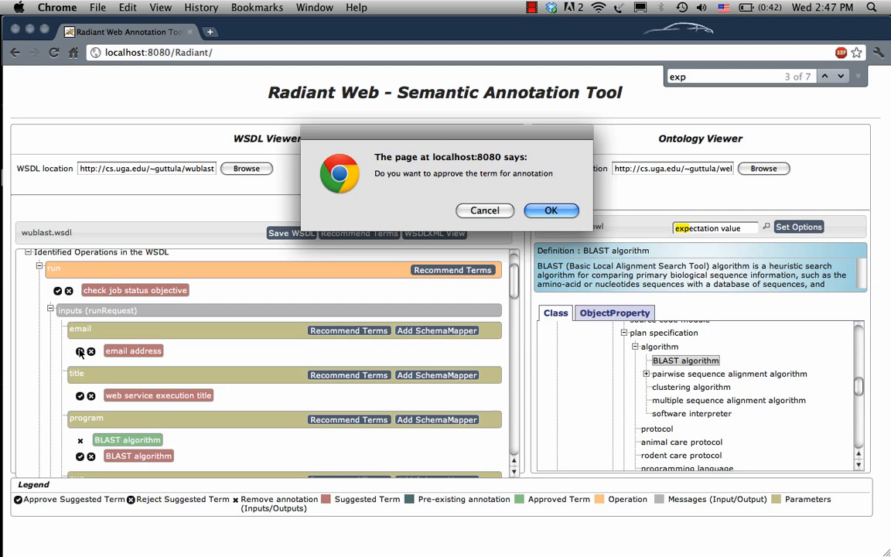
pyautogui.click(548, 211)
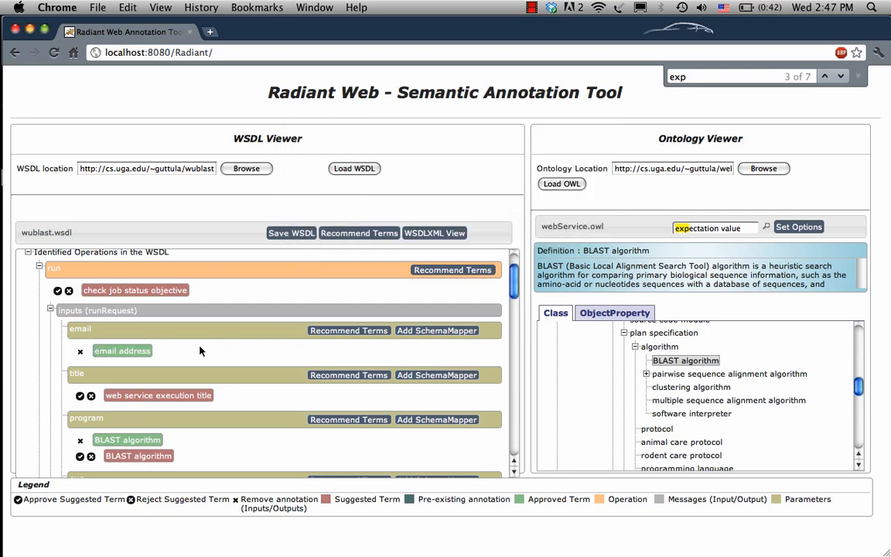
# Close the page search and reject the duplicate BLAST algorithm suggestion on the program input.
pyautogui.scroll(-2, 200, 350)
pyautogui.scroll(-1, 200, 350)
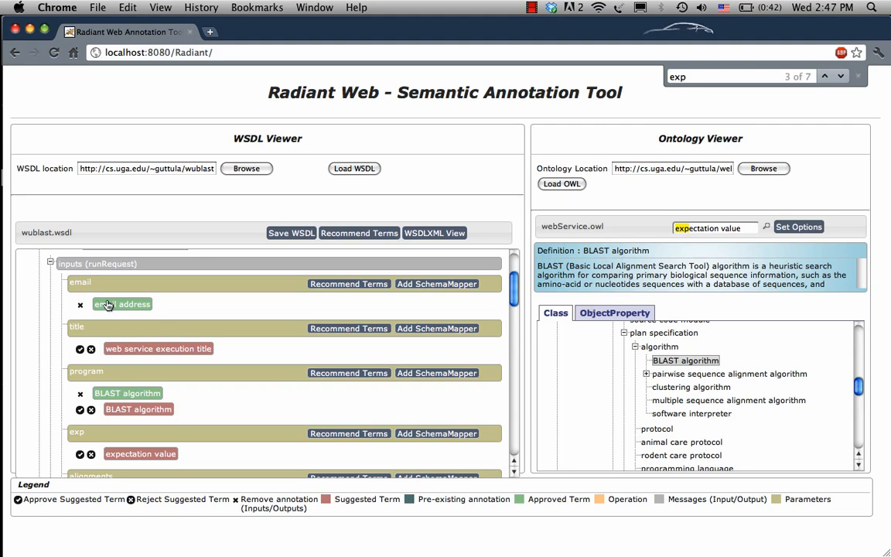
pyautogui.click(859, 78)
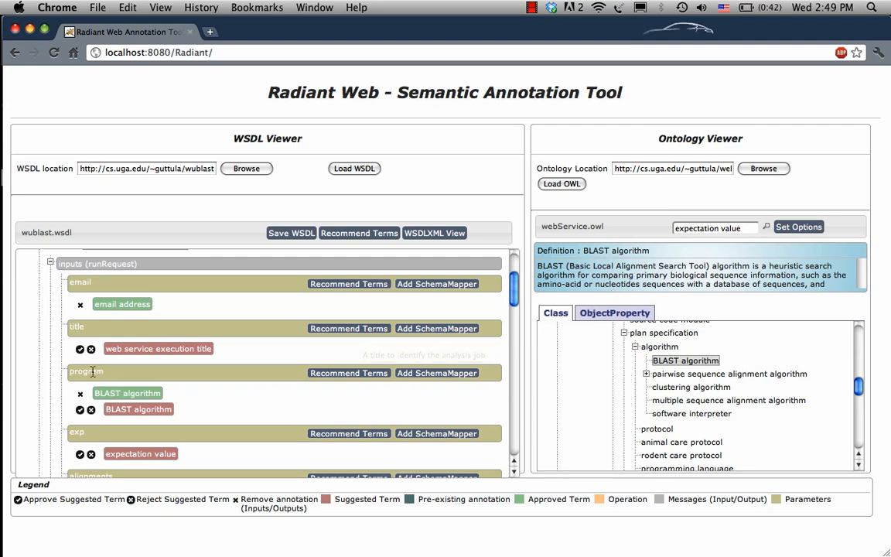
pyautogui.click(91, 412)
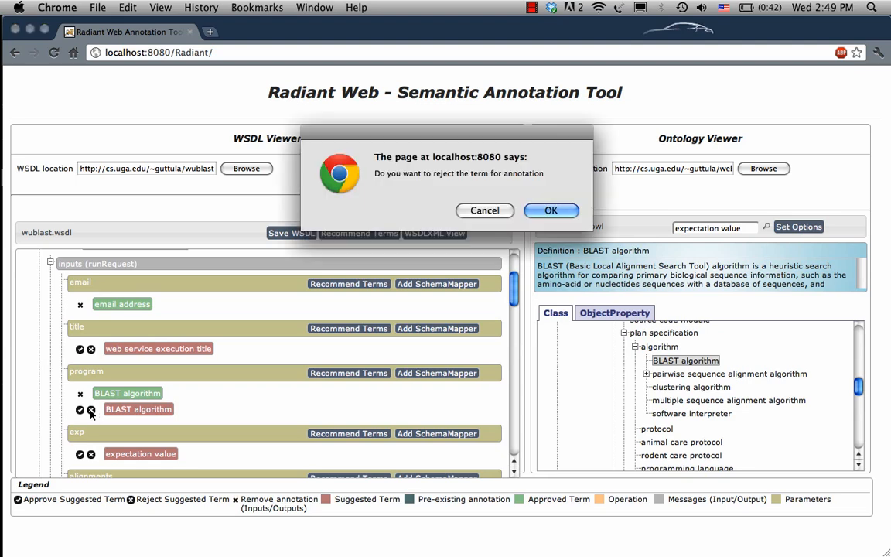
pyautogui.click(549, 211)
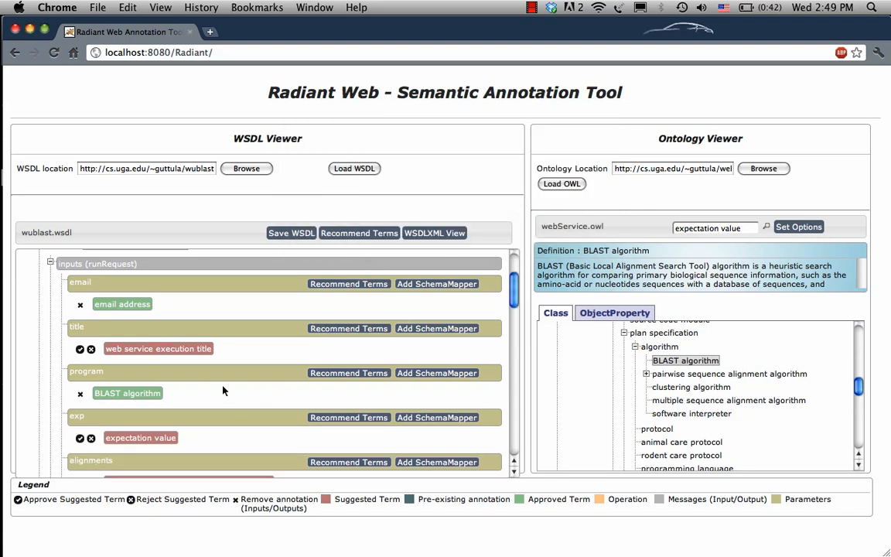
# Check the definition of the suggested expectation value term and approve it for the exp input.
pyautogui.scroll(-1, 223, 391)
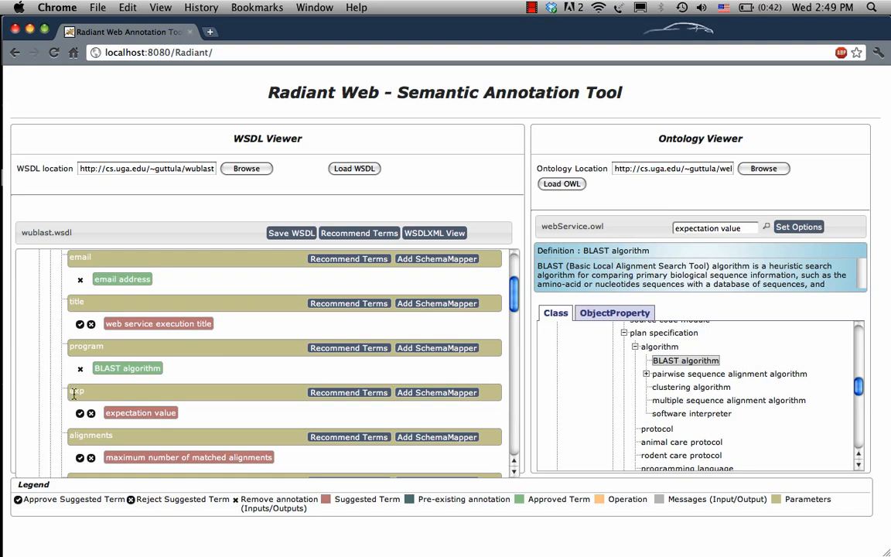
pyautogui.click(160, 415)
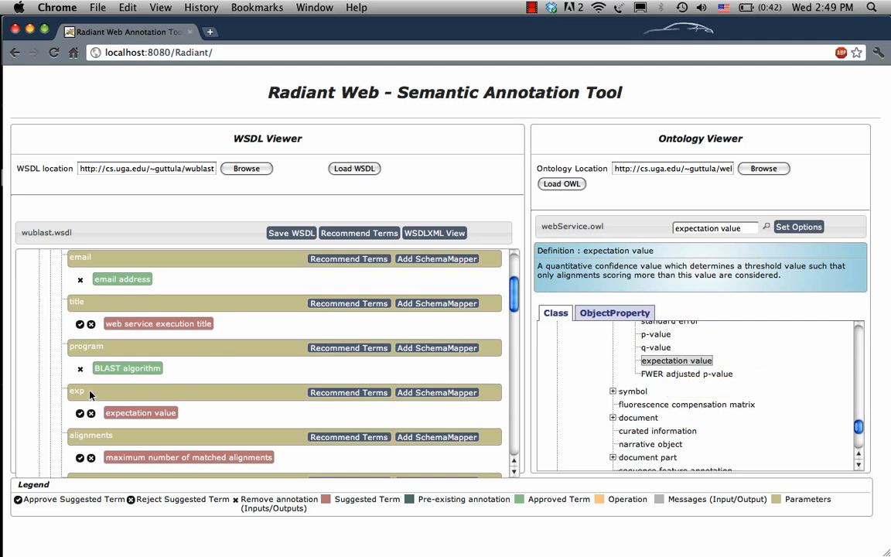
pyautogui.moveTo(85, 394)
pyautogui.click(79, 415)
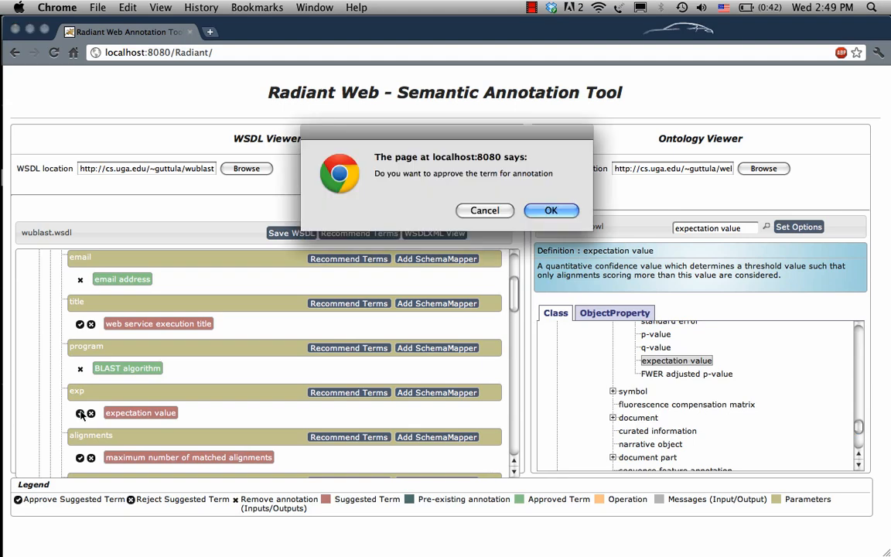
pyautogui.click(557, 209)
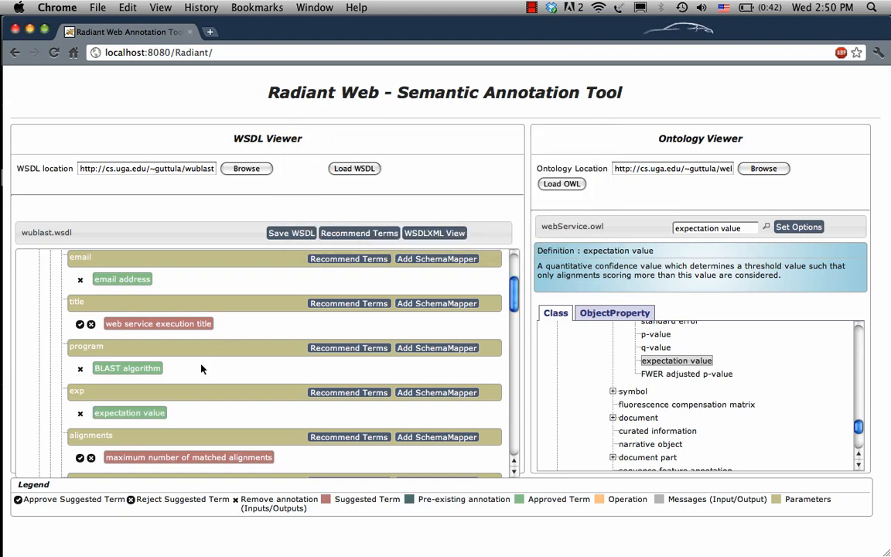
# Collapse the run operation's inputs, expand its outputs, and approve the suggested web service execution identifier term for jobId.
pyautogui.scroll(-5, 201, 366)
pyautogui.scroll(10, 199, 369)
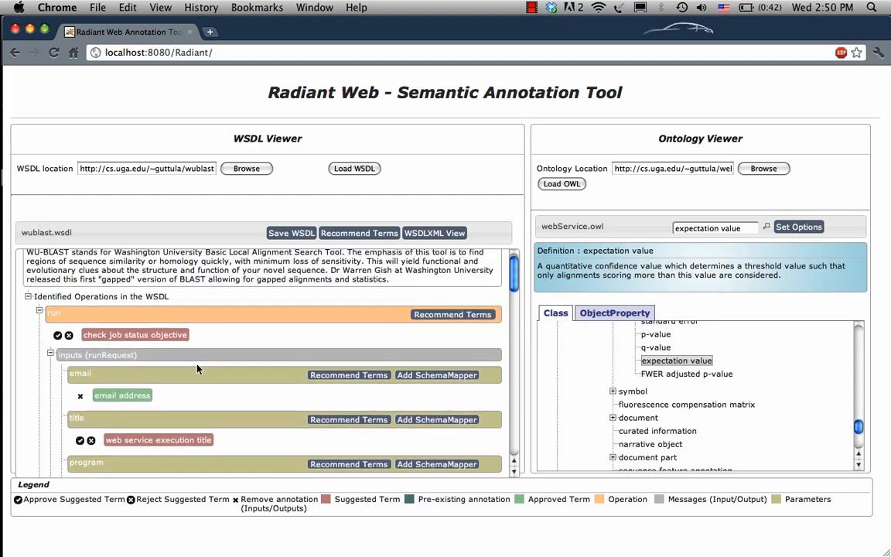
pyautogui.click(50, 354)
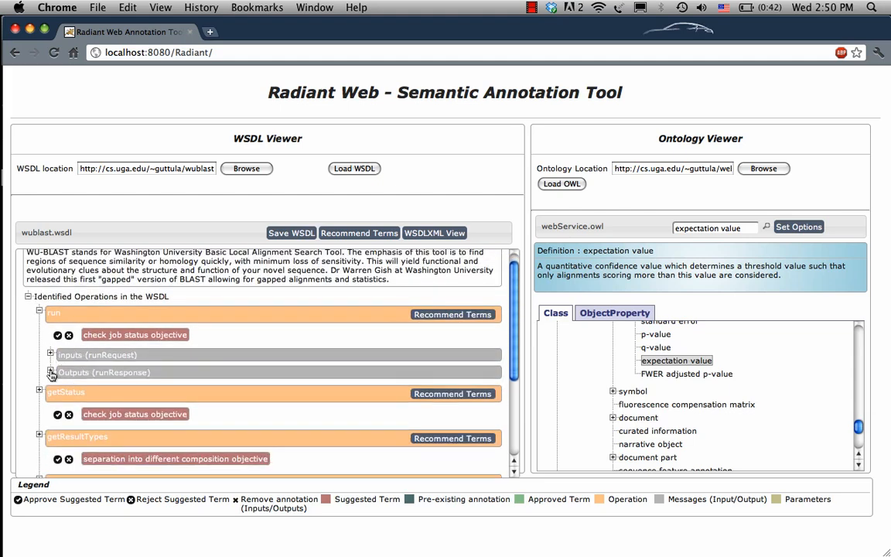
pyautogui.click(50, 372)
pyautogui.click(51, 373)
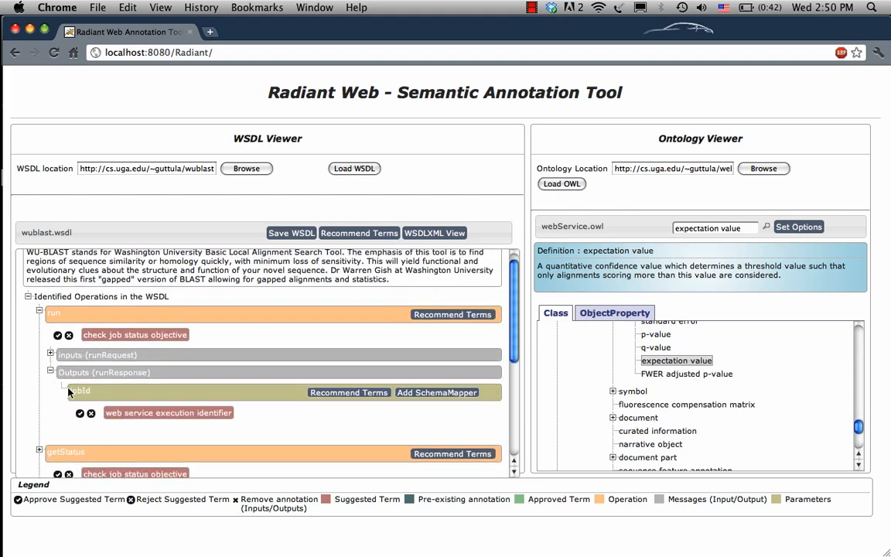
pyautogui.click(141, 416)
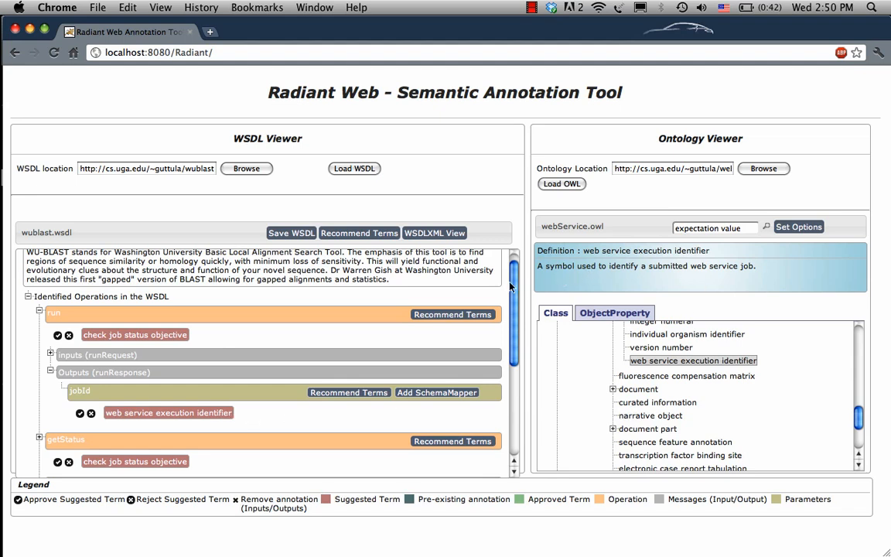
pyautogui.click(79, 415)
pyautogui.click(557, 210)
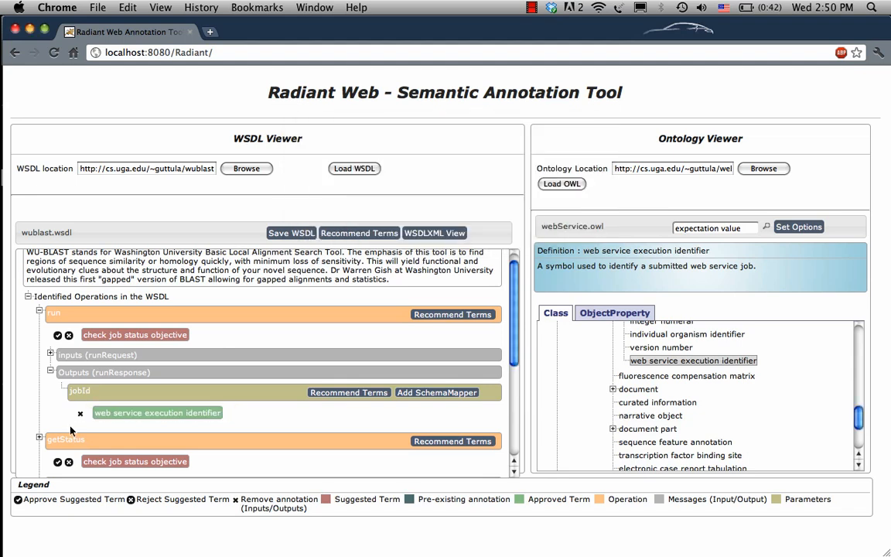
# Check the definition of the suggested check job status objective term and approve it for the getStatus operation.
pyautogui.scroll(-1, 69, 441)
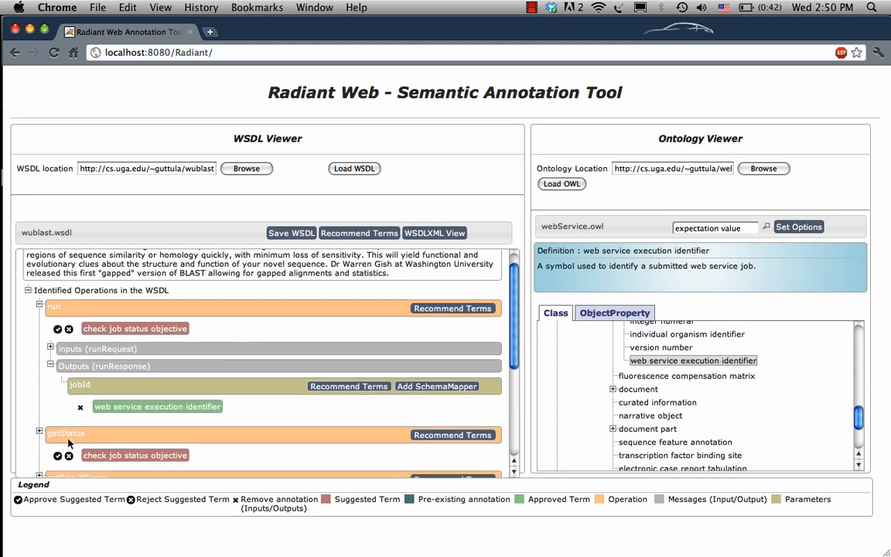
pyautogui.scroll(-2, 68, 442)
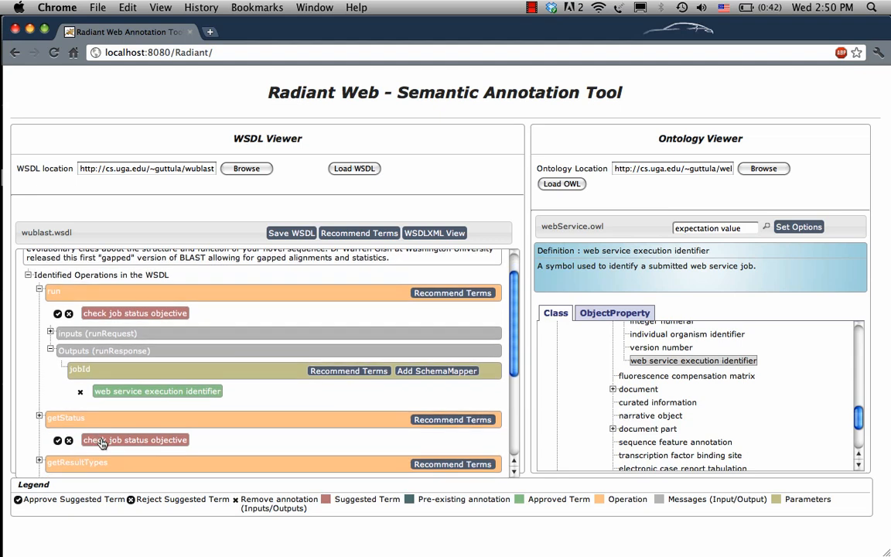
pyautogui.click(101, 441)
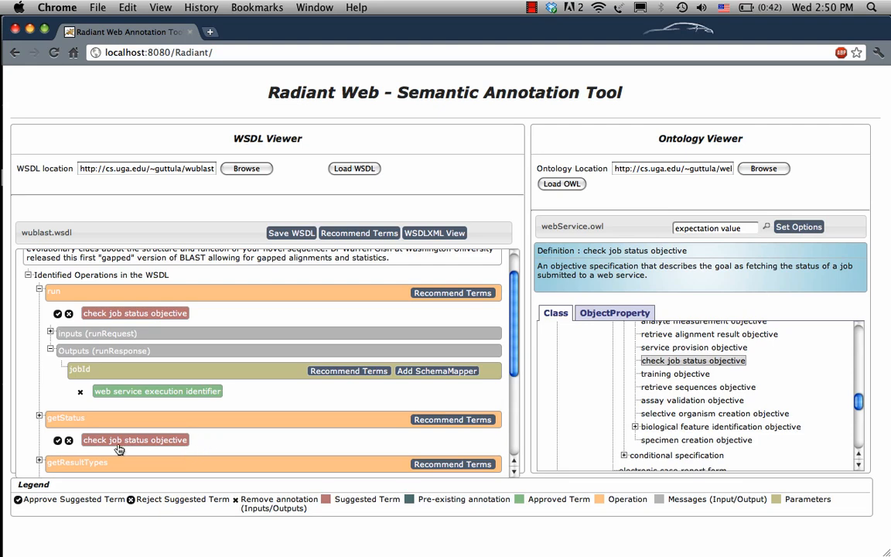
pyautogui.click(57, 440)
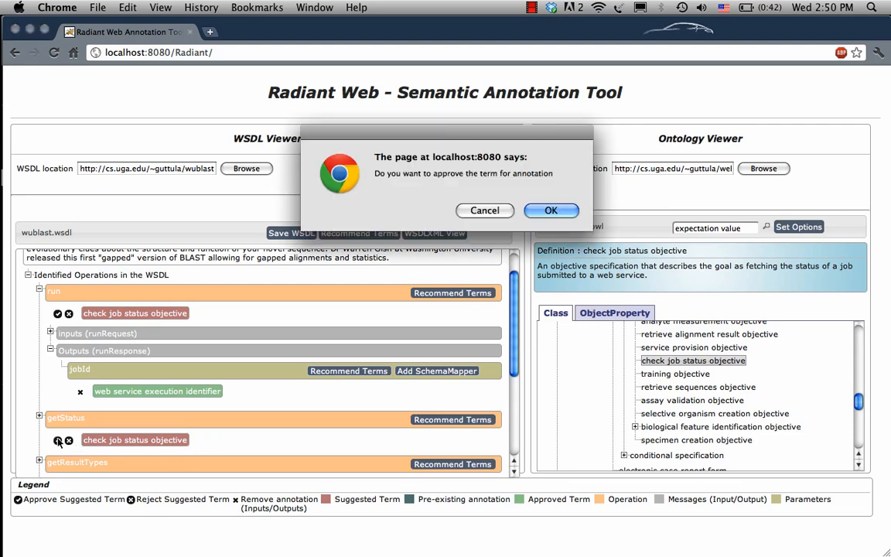
pyautogui.click(540, 211)
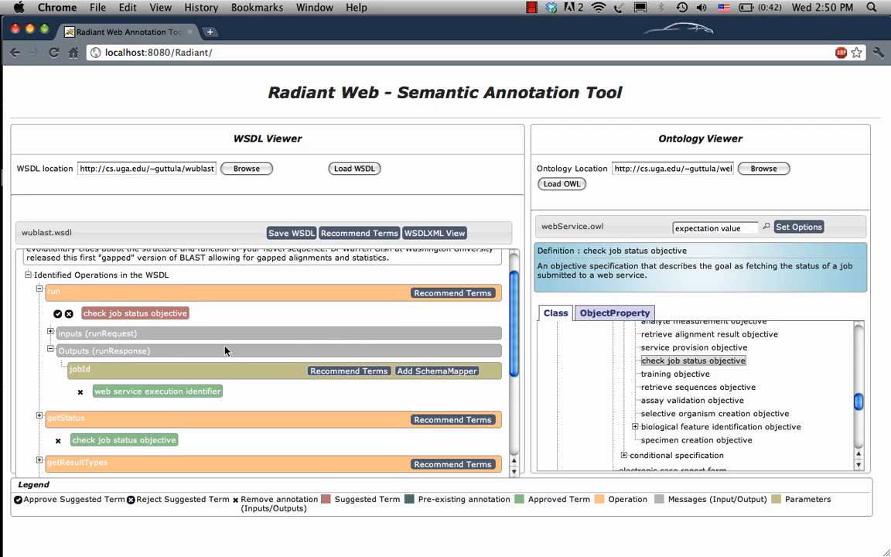
# Reject the suggested check job status objective term on the run operation.
pyautogui.scroll(2, 225, 350)
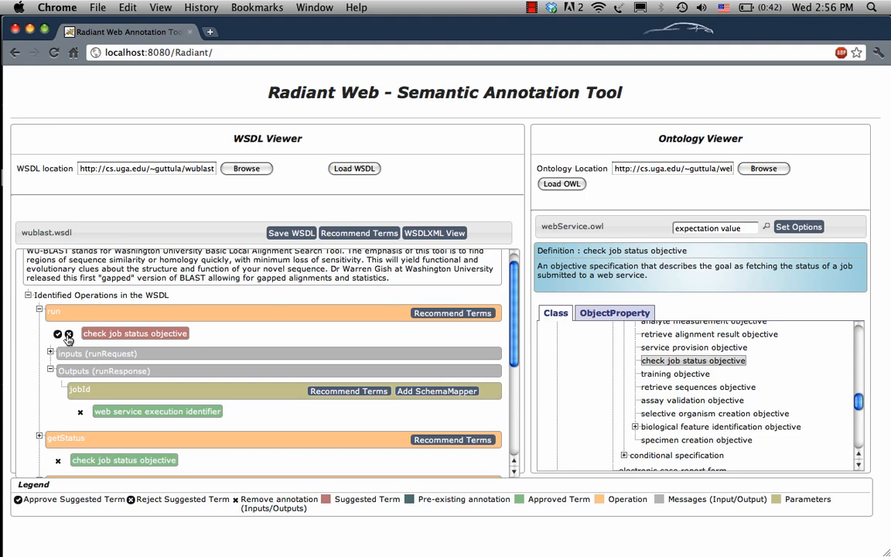
pyautogui.click(69, 334)
pyautogui.click(549, 209)
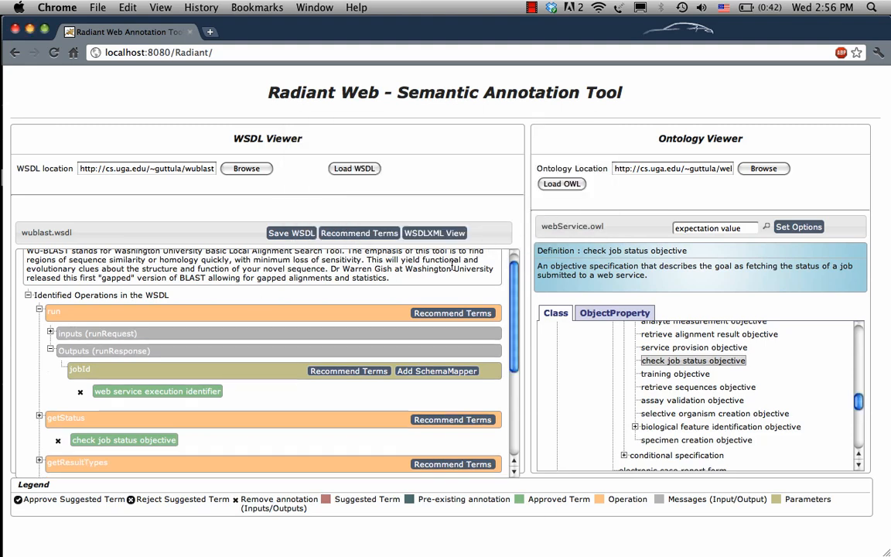
# Request recommended terms for the run operation and annotate it with sequence alignment objective.
pyautogui.click(433, 312)
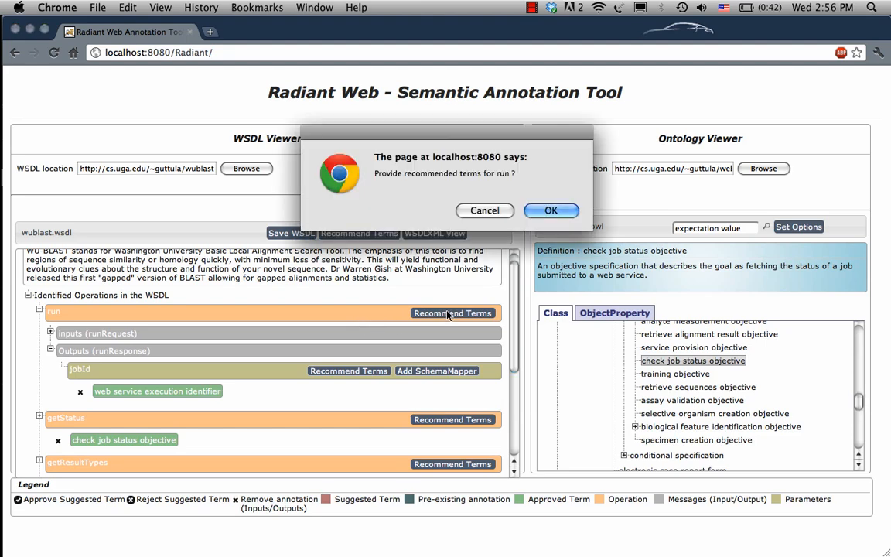
pyautogui.click(551, 210)
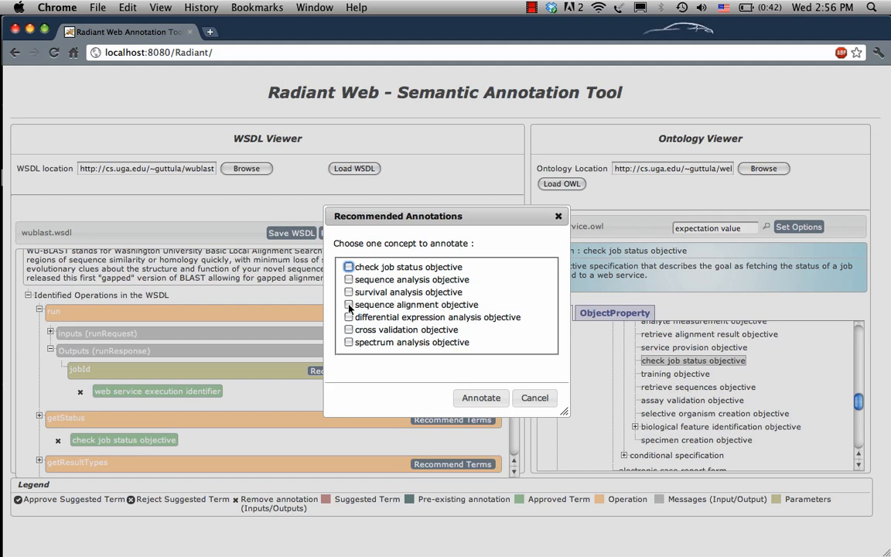
pyautogui.click(348, 305)
pyautogui.click(486, 402)
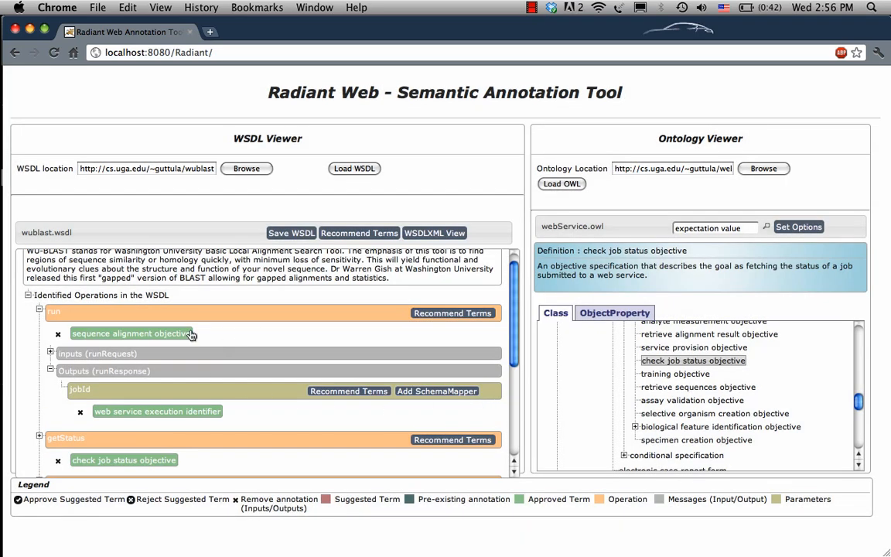
# Replace the run operation's sequence alignment objective annotation with its more specific ontology subclass, local pairwise sequence alignment objective.
pyautogui.click(128, 336)
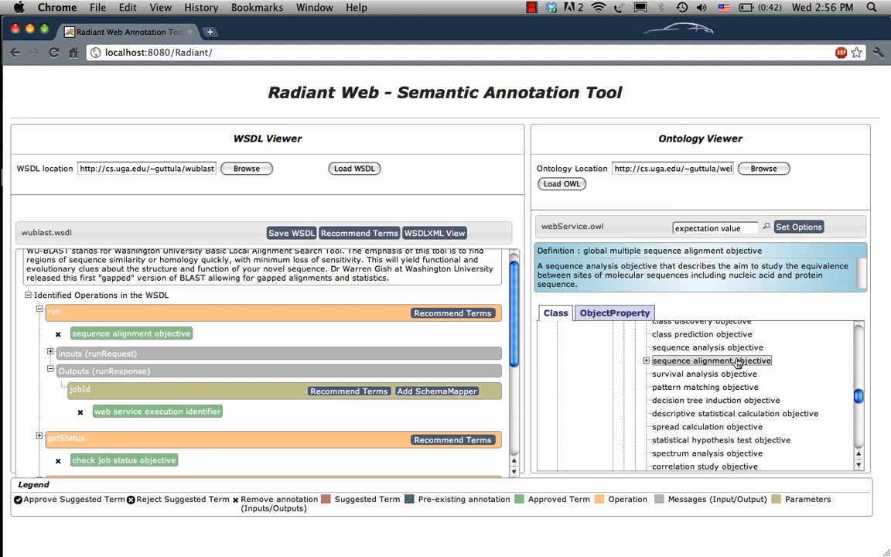
pyautogui.click(648, 361)
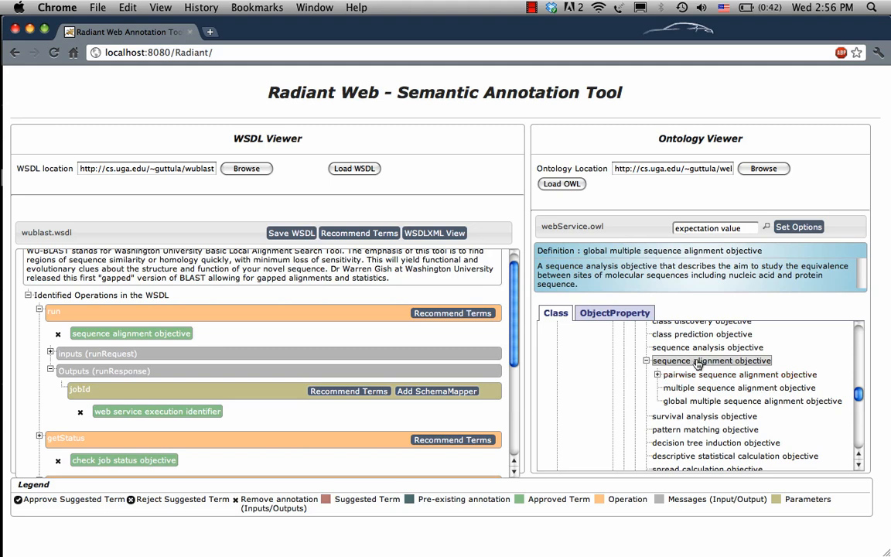
pyautogui.click(658, 376)
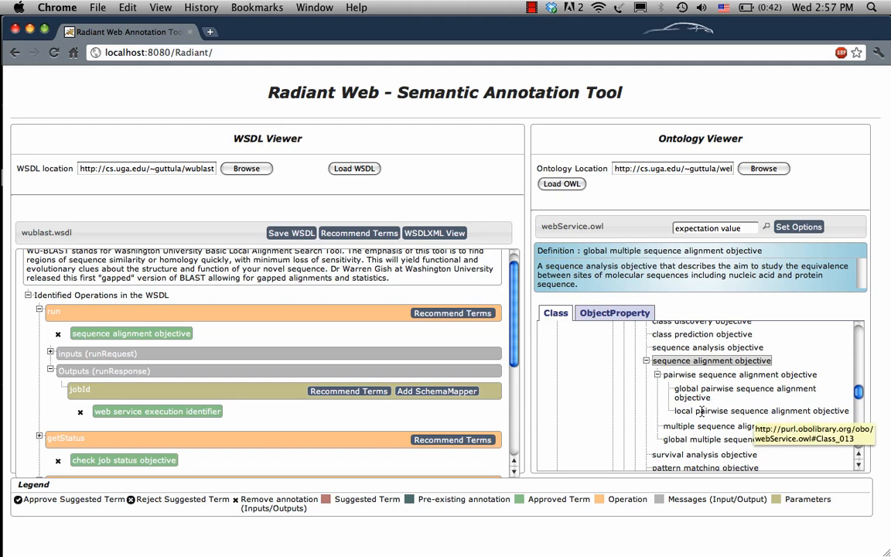
pyautogui.click(714, 411)
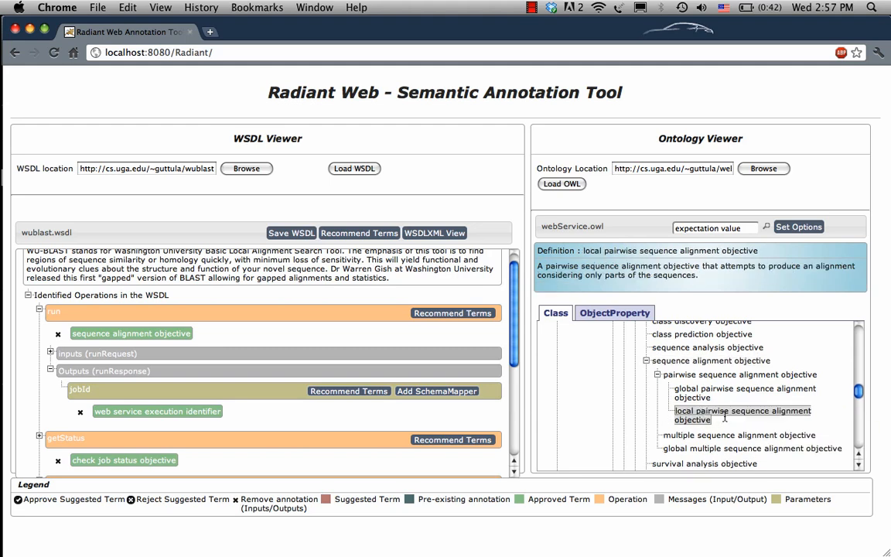
pyautogui.moveTo(612, 396)
pyautogui.mouseDown()
pyautogui.moveTo(546, 433)
pyautogui.moveTo(654, 314)
pyautogui.moveTo(265, 312)
pyautogui.mouseUp()
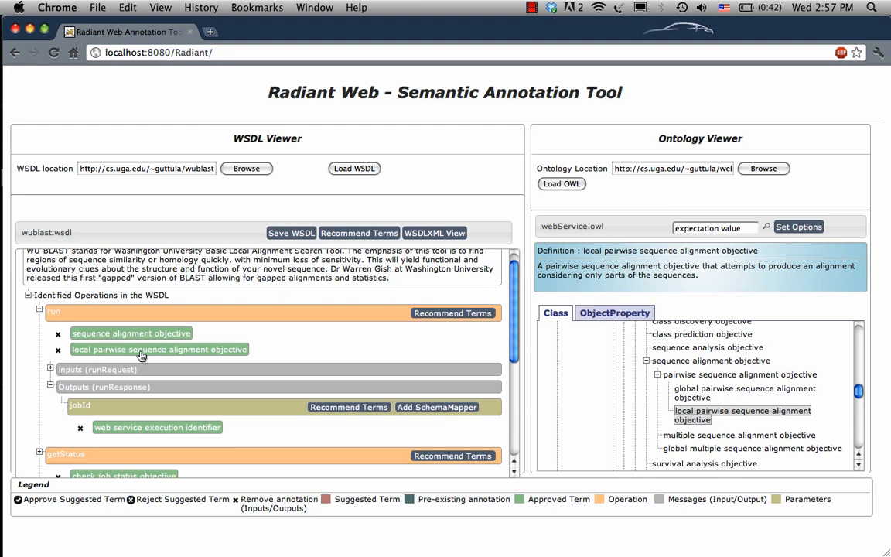
pyautogui.click(58, 338)
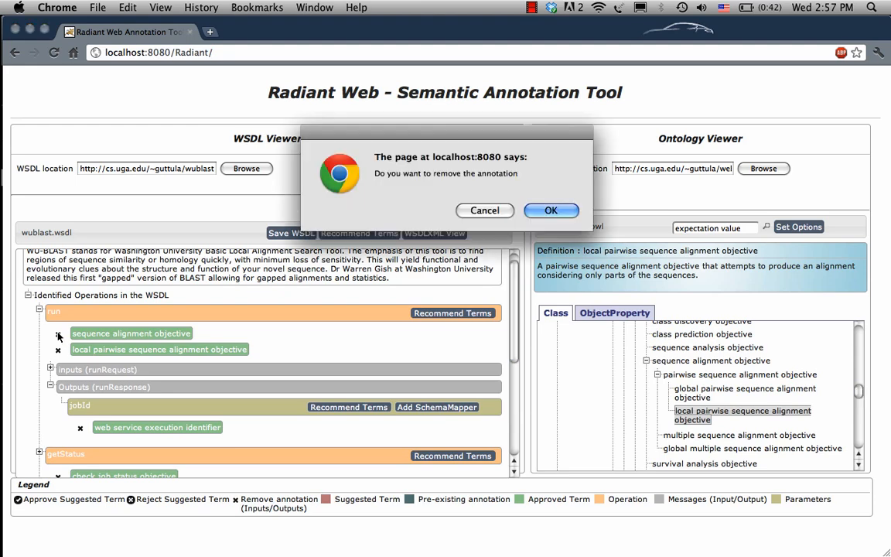
pyautogui.click(549, 211)
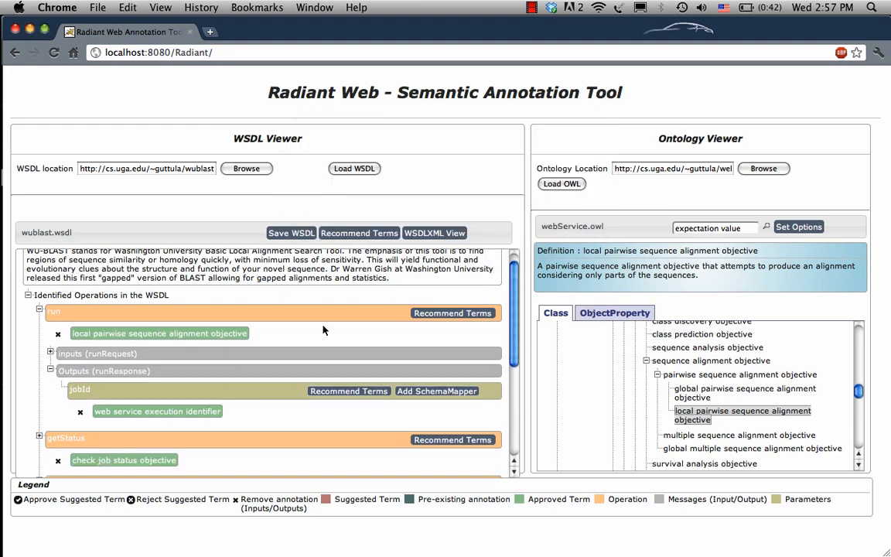
# Examine the model references added to the program and exp elements in the WSDL's XML source.
pyautogui.click(430, 233)
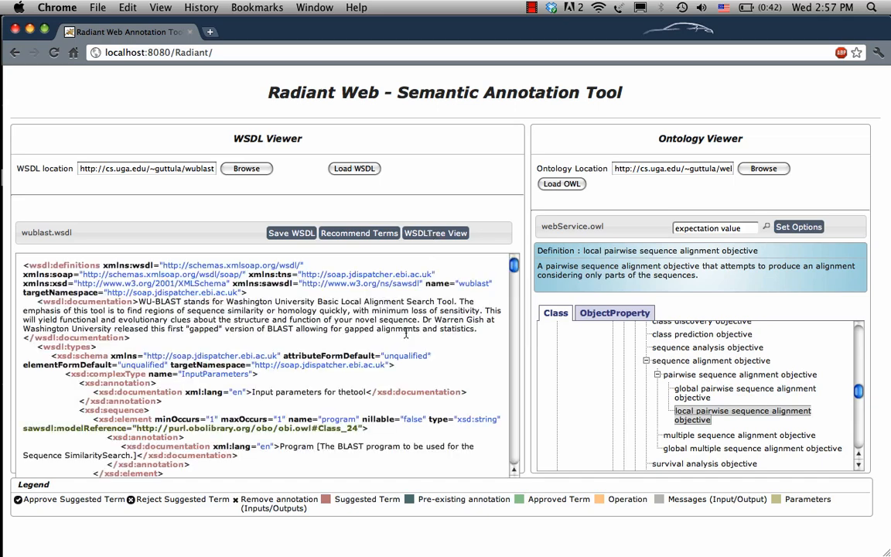
pyautogui.scroll(-3, 288, 321)
pyautogui.scroll(-5, 288, 322)
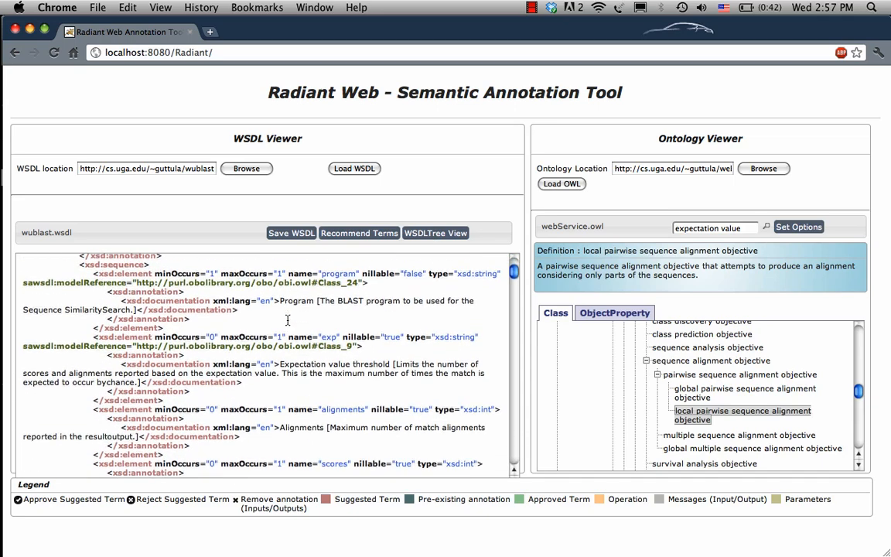
pyautogui.scroll(3, 288, 322)
pyautogui.scroll(5, 288, 322)
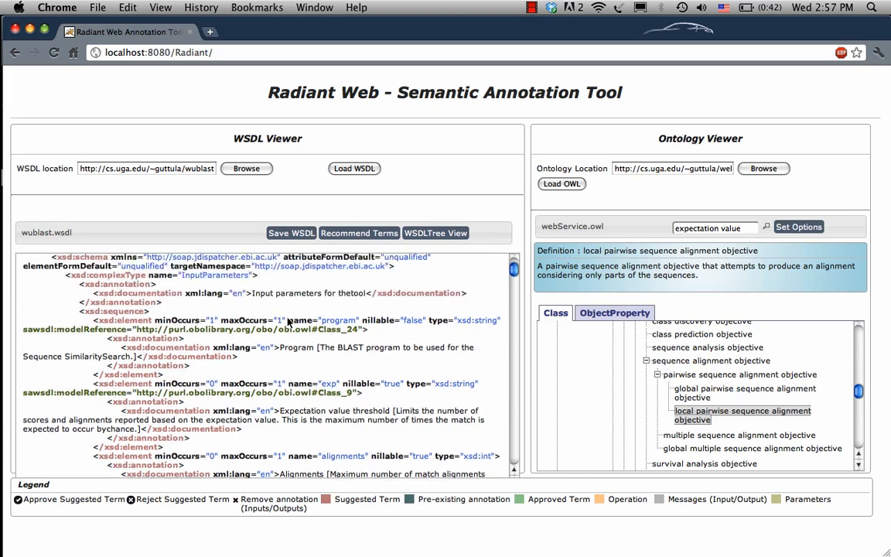
# Return to the WSDL's tree display and save the annotated WSDL.
pyautogui.click(437, 234)
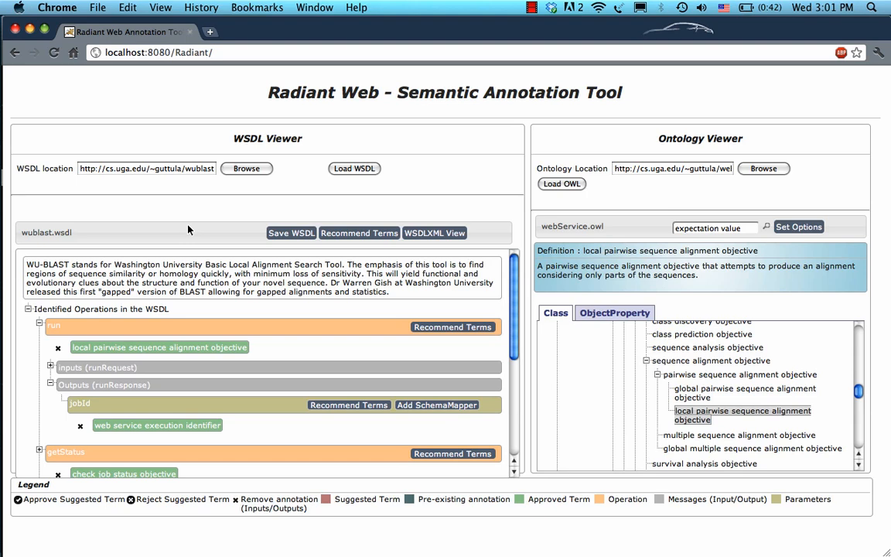
pyautogui.click(283, 235)
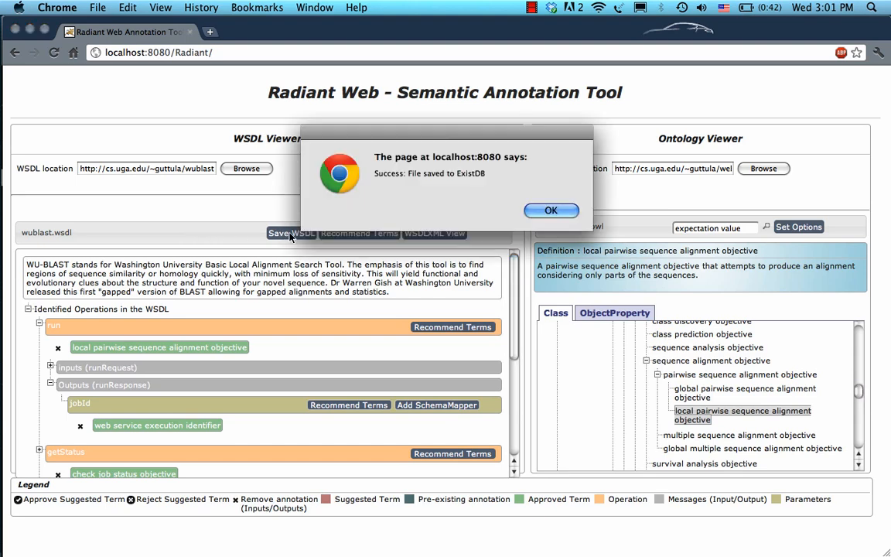
pyautogui.click(545, 212)
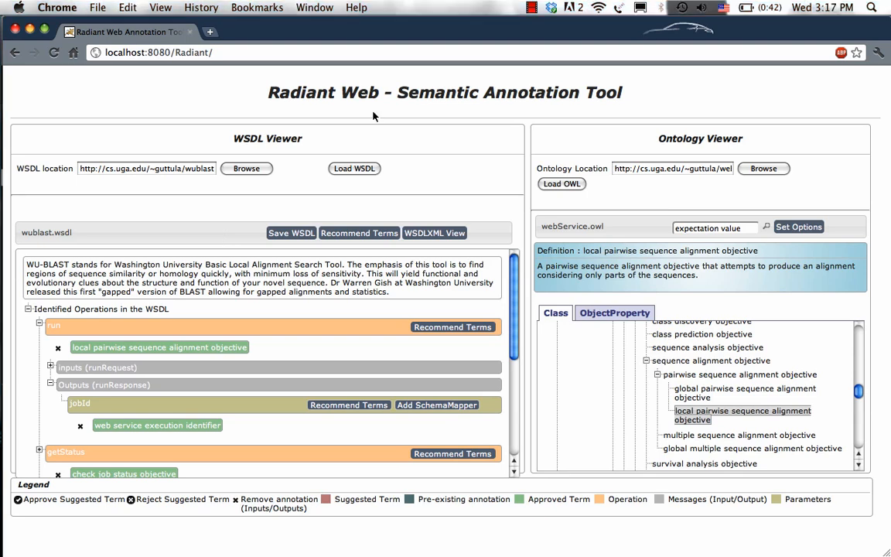
# Open the local eXist-db site at localhost:8086/exist in a new browser tab.
pyautogui.hotkey('ctrl', 't')
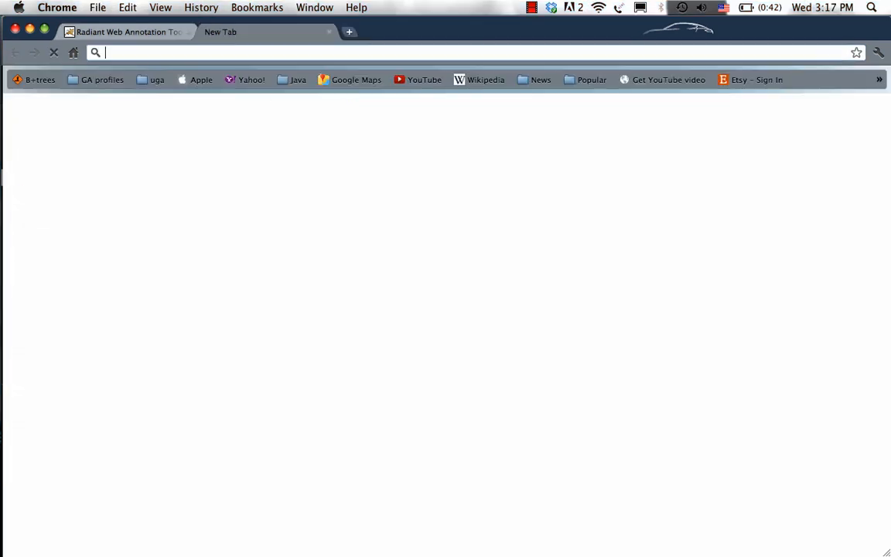
pyautogui.write('exist')
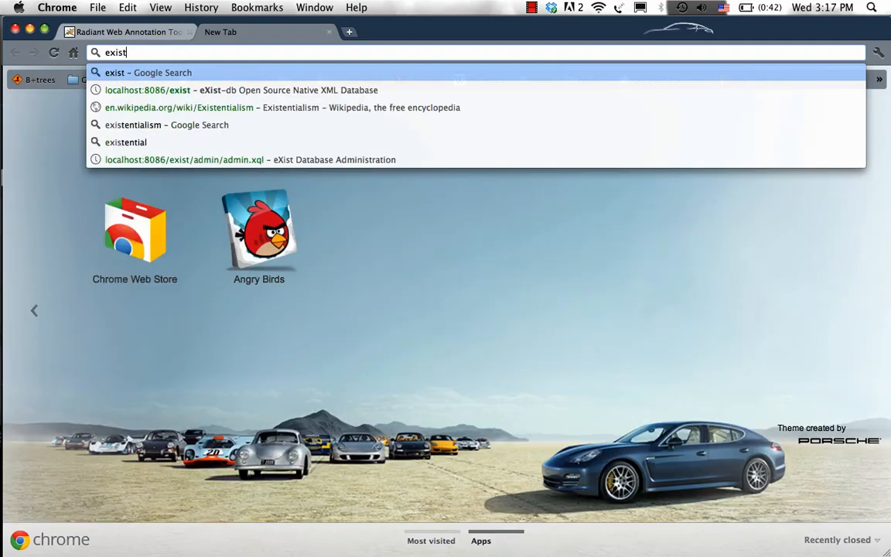
pyautogui.press('Down')
pyautogui.press('Return')
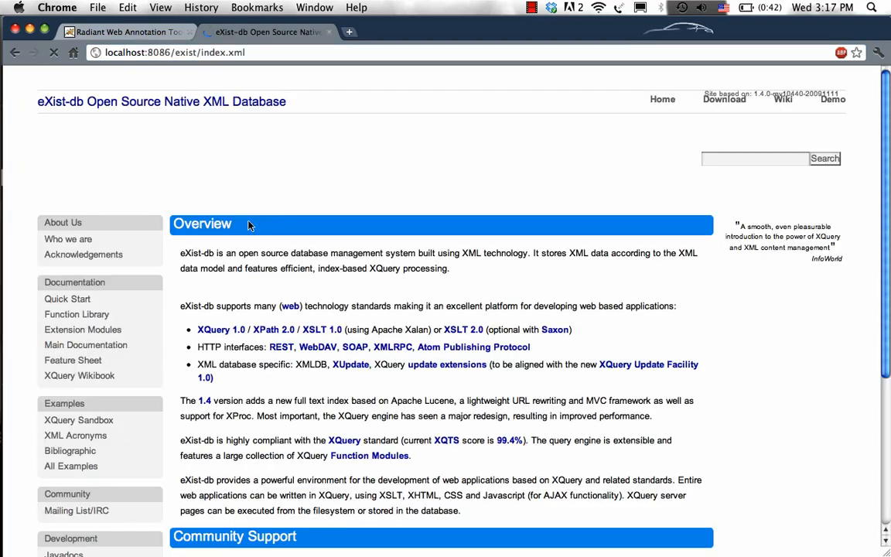
# Browse the database collections in eXist's administration area and open wublast.wsdl from the RadiantWeb collection.
pyautogui.scroll(-5, 141, 234)
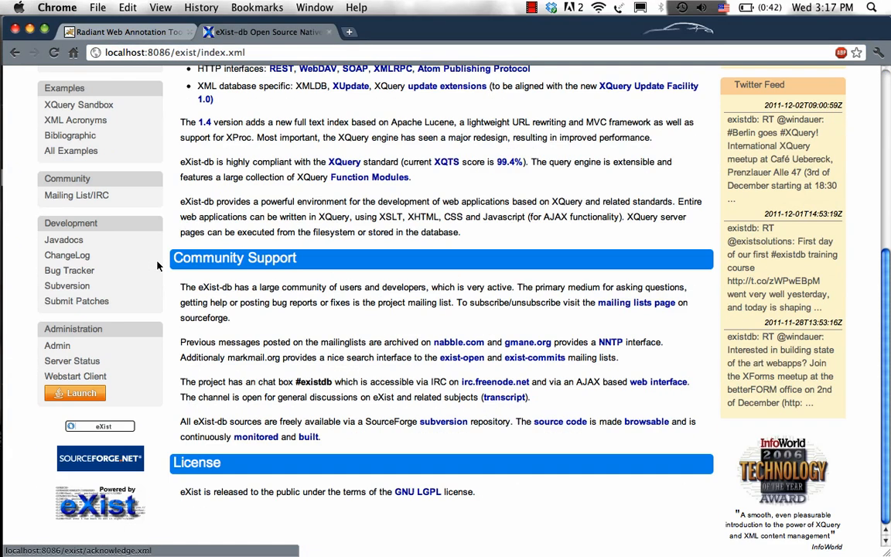
pyautogui.click(85, 348)
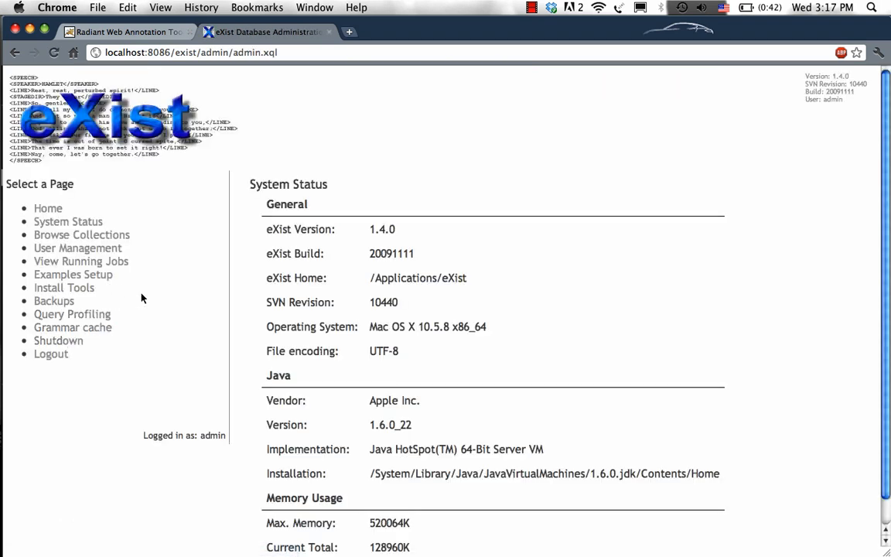
pyautogui.click(82, 235)
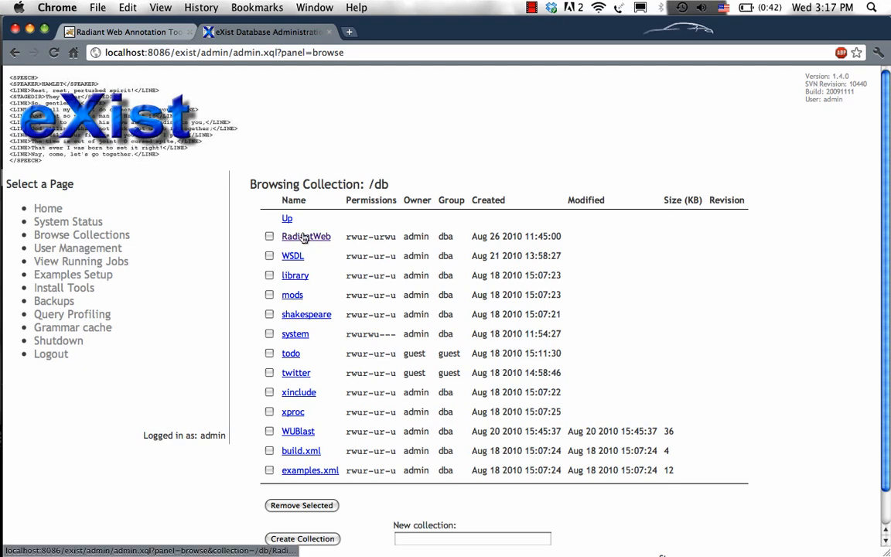
pyautogui.click(304, 238)
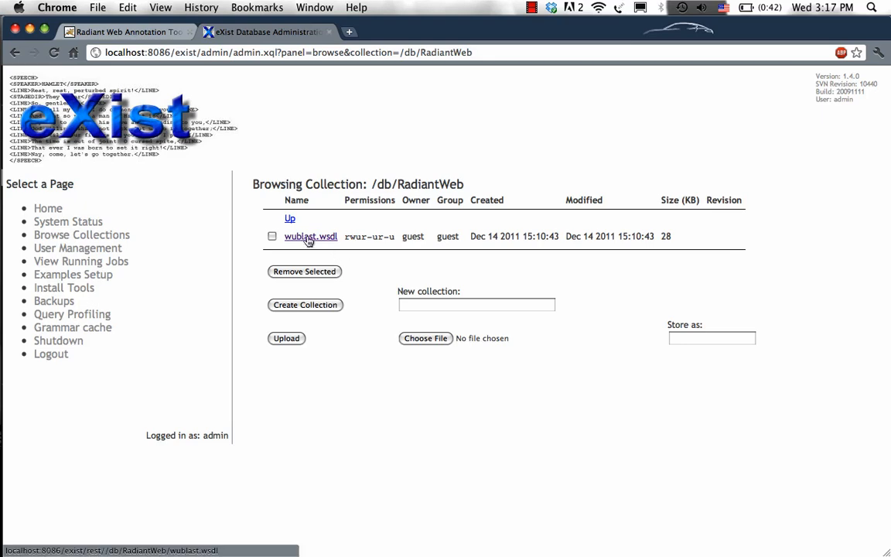
pyautogui.click(308, 239)
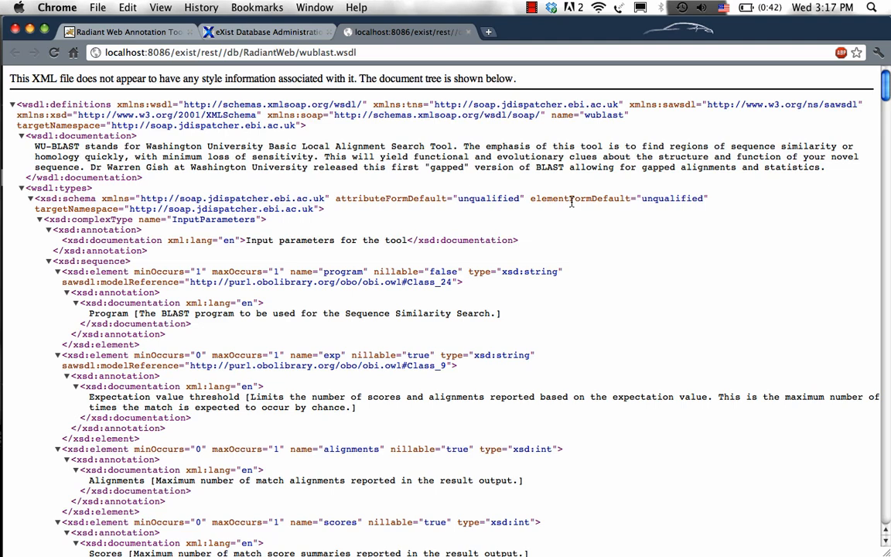
# Search the saved WSDL for "model" and highlight the program element's sawsdl:modelReference attribute.
pyautogui.press('super+f')
pyautogui.write('mod')
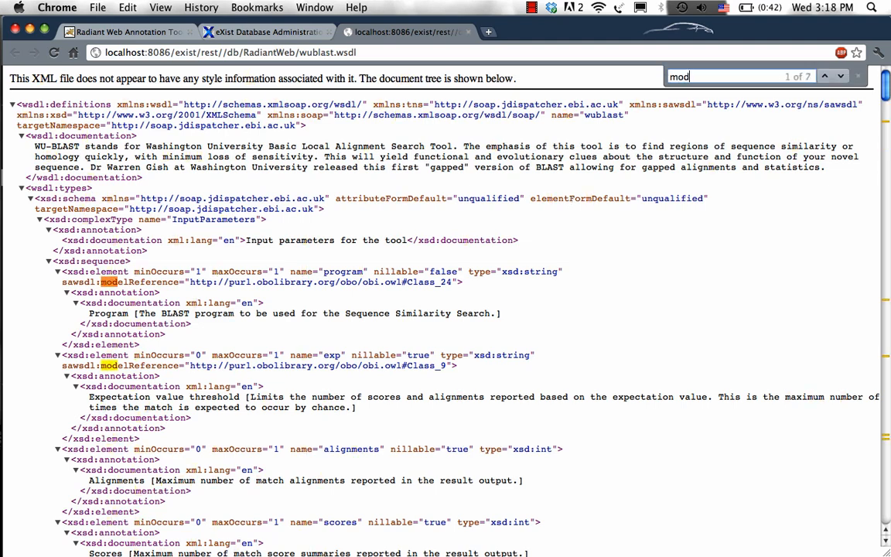
pyautogui.write('el')
pyautogui.press('Return')
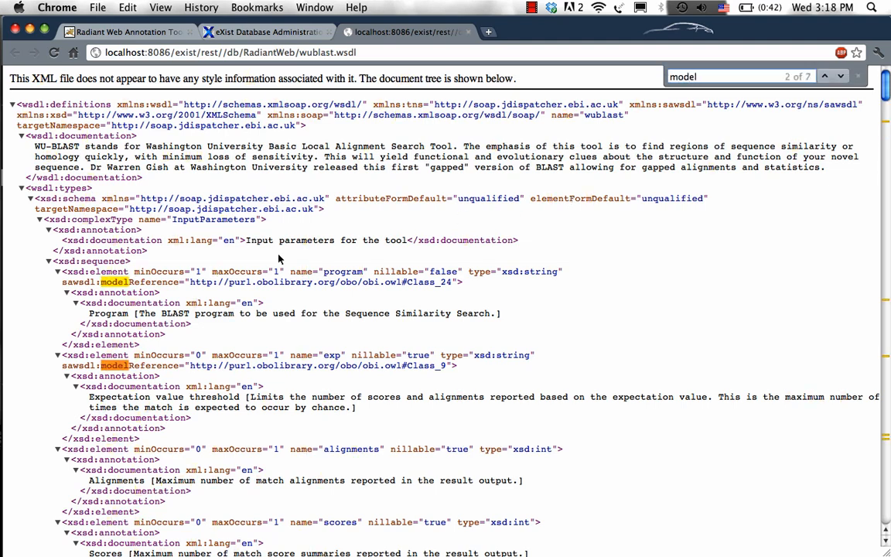
pyautogui.moveTo(56, 280); pyautogui.dragTo(463, 282)
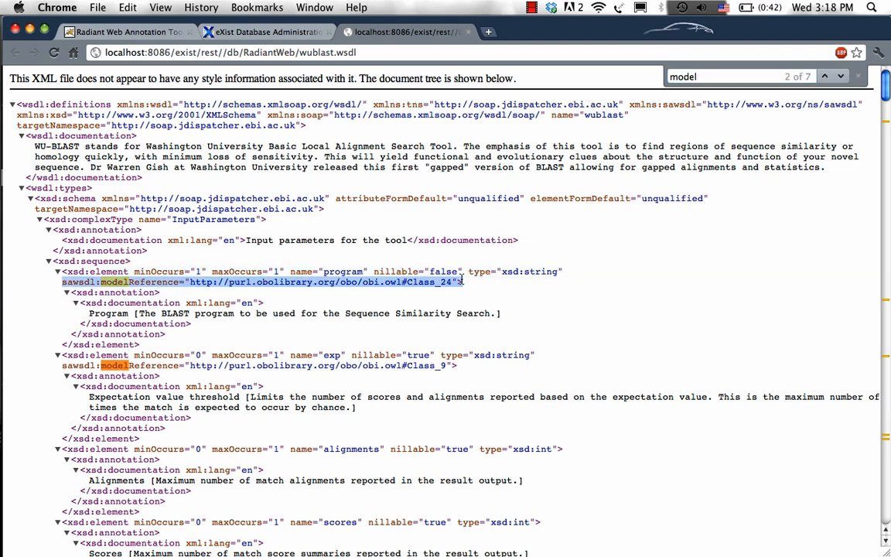